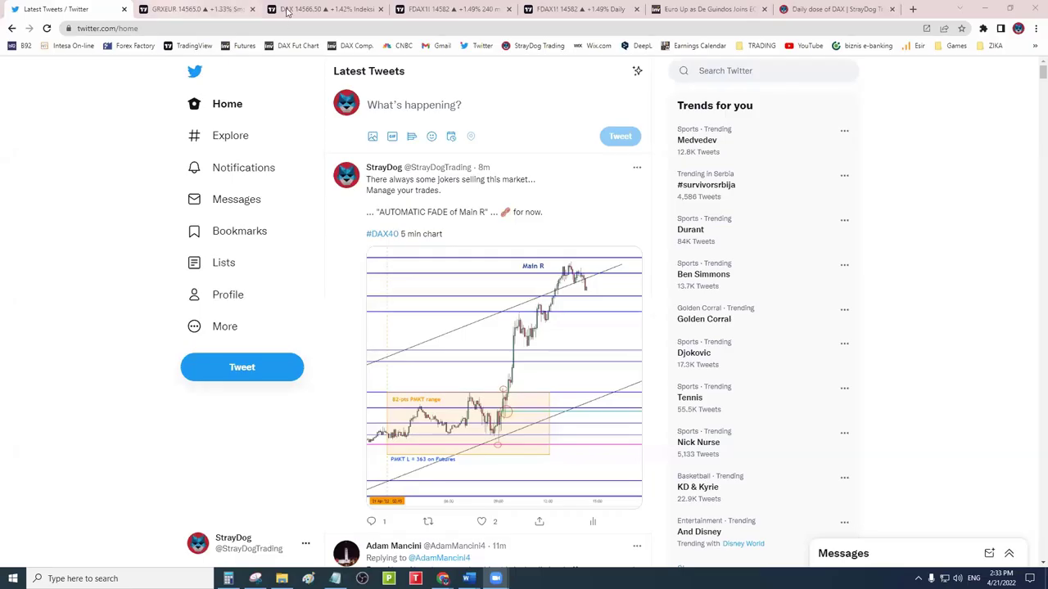
# - Switch from the Twitter feed to the Germany 40 CFD (GRXEUR) 5-minute chart tab
pyautogui.hotkey('ctrl', 'Tab')
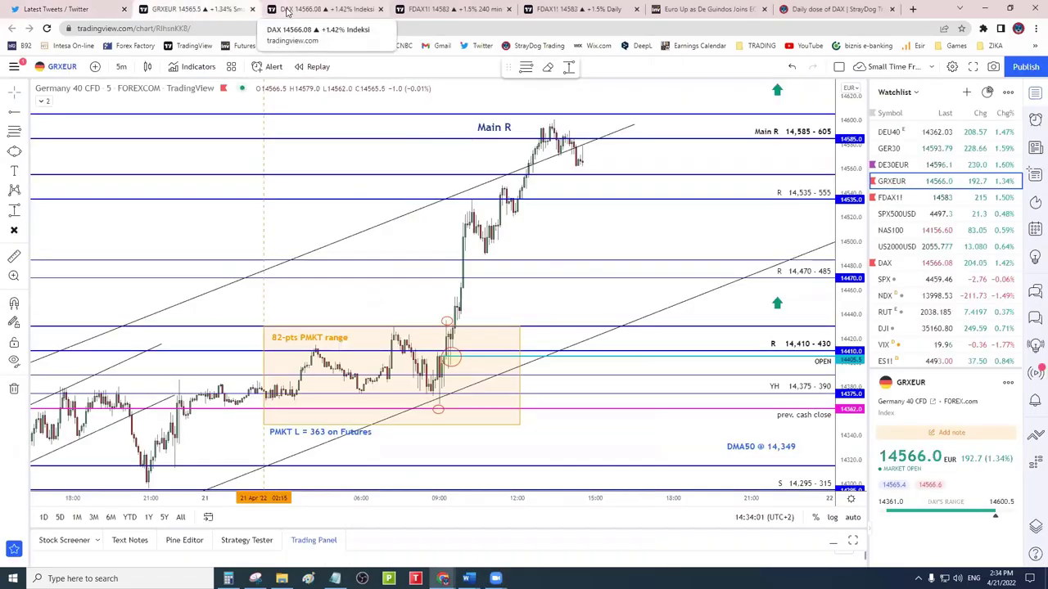
# - Open the DAX tab showing DAX Cash Daily beside DAX Futures Daily with ECB days
pyautogui.click(287, 9)
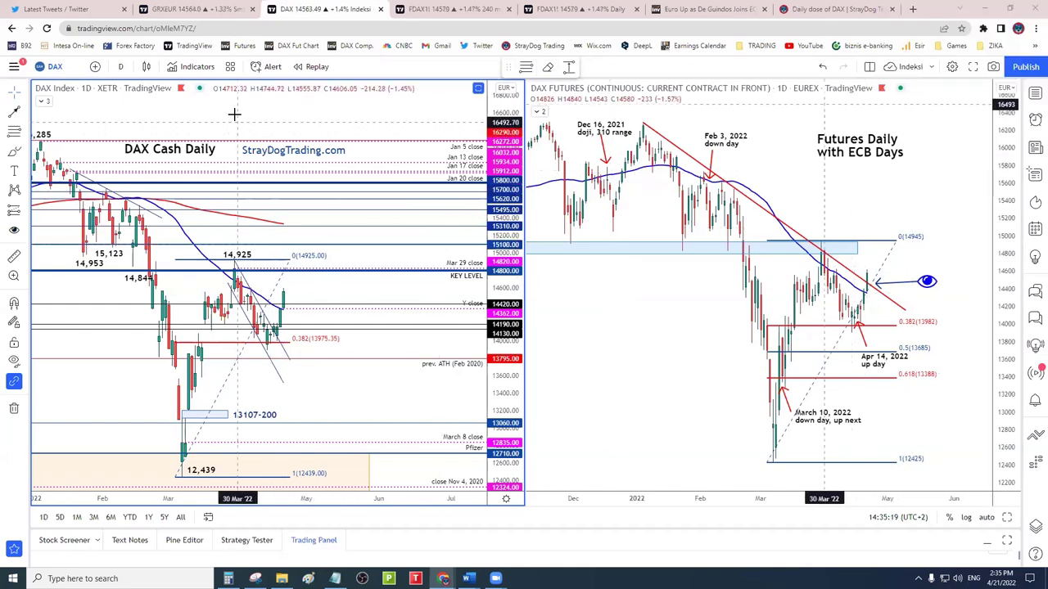
pyautogui.hscroll(-2, 246, 130)
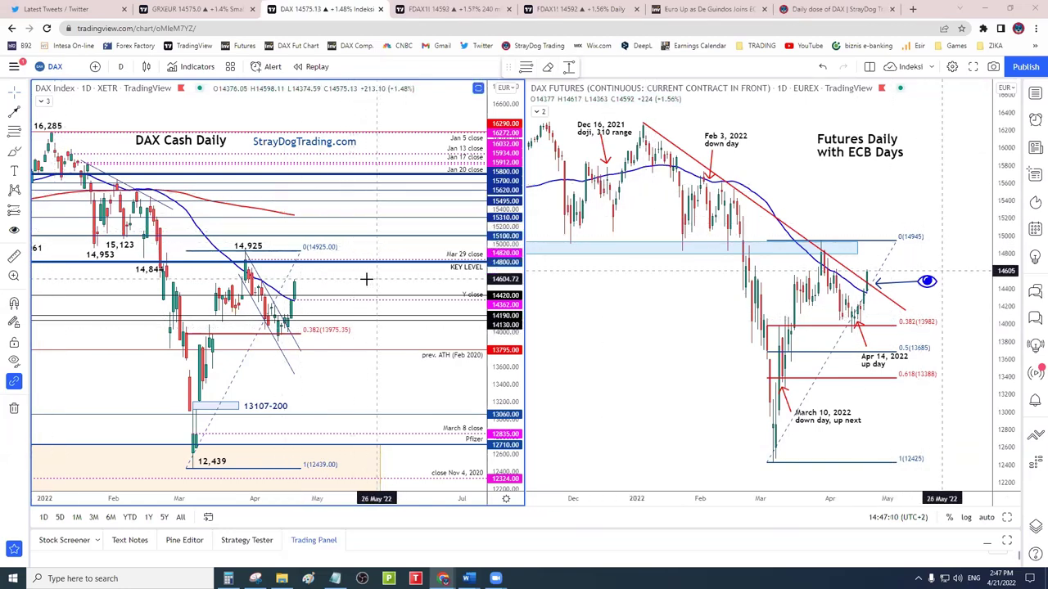
# - Pan the DAX Cash daily chart back to show January 2022 price action
pyautogui.moveTo(367, 279); pyautogui.dragTo(424, 278)
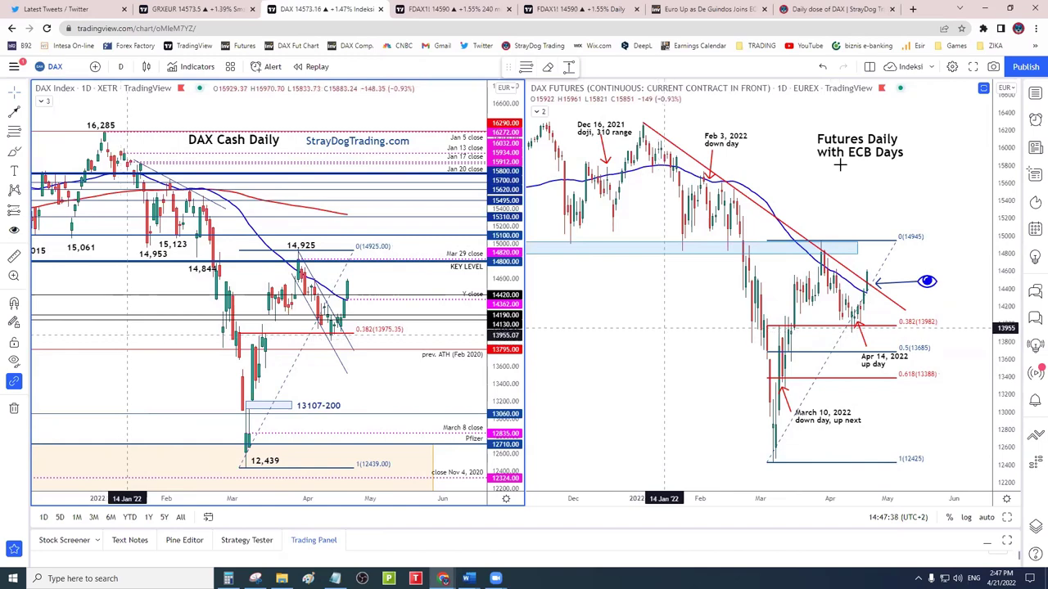
# - Switch to a single-chart layout showing only the DAX Cash daily chart
pyautogui.click(868, 66)
pyautogui.click(885, 88)
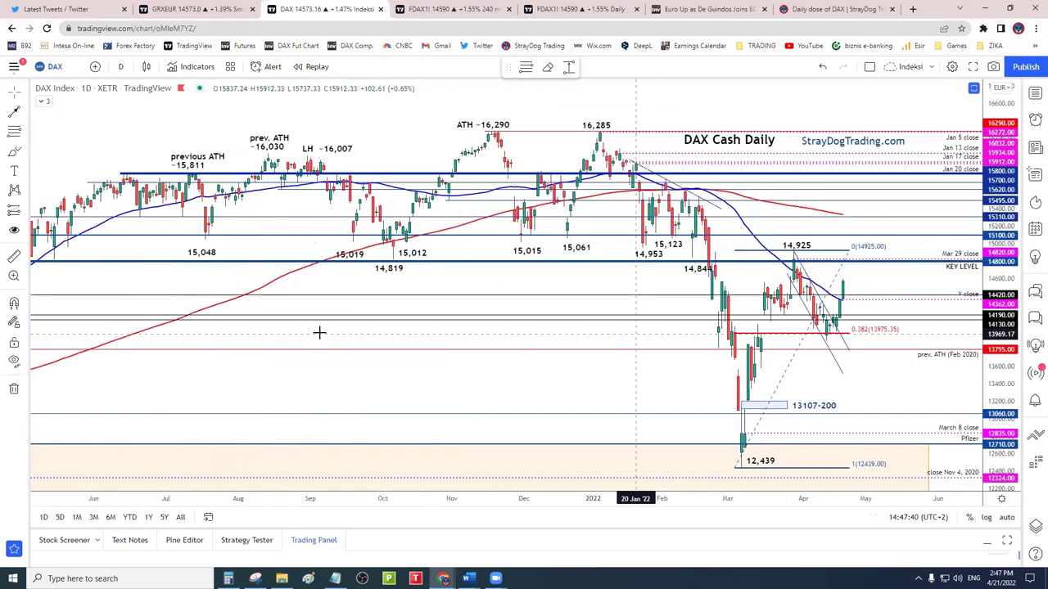
pyautogui.scroll(-3, 333, 327)
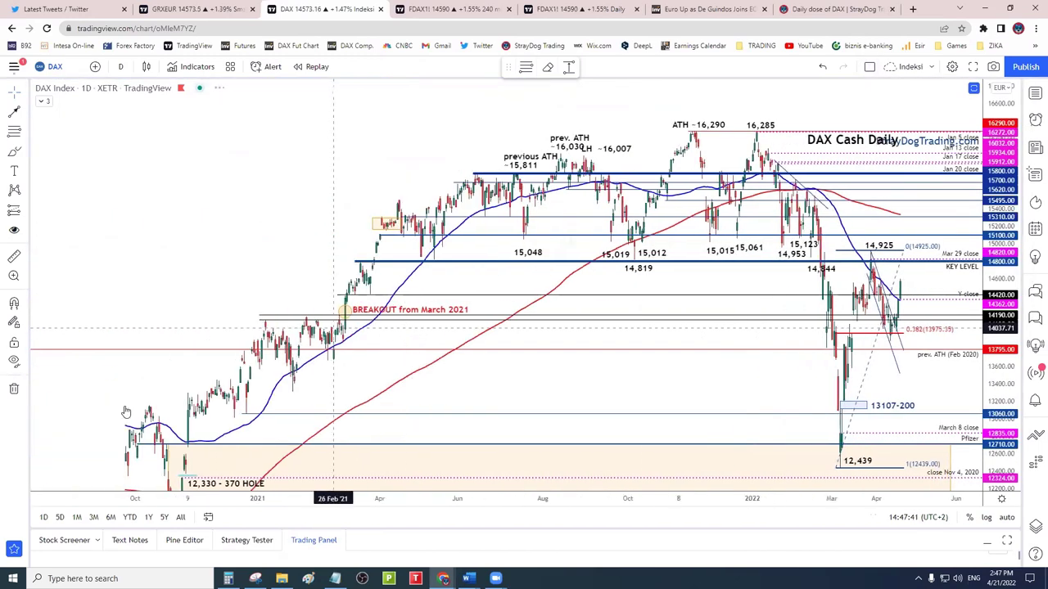
# - Hide all drawings and reframe the chart from late 2020 through April 2022
pyautogui.click(14, 363)
pyautogui.scroll(-3, 614, 401)
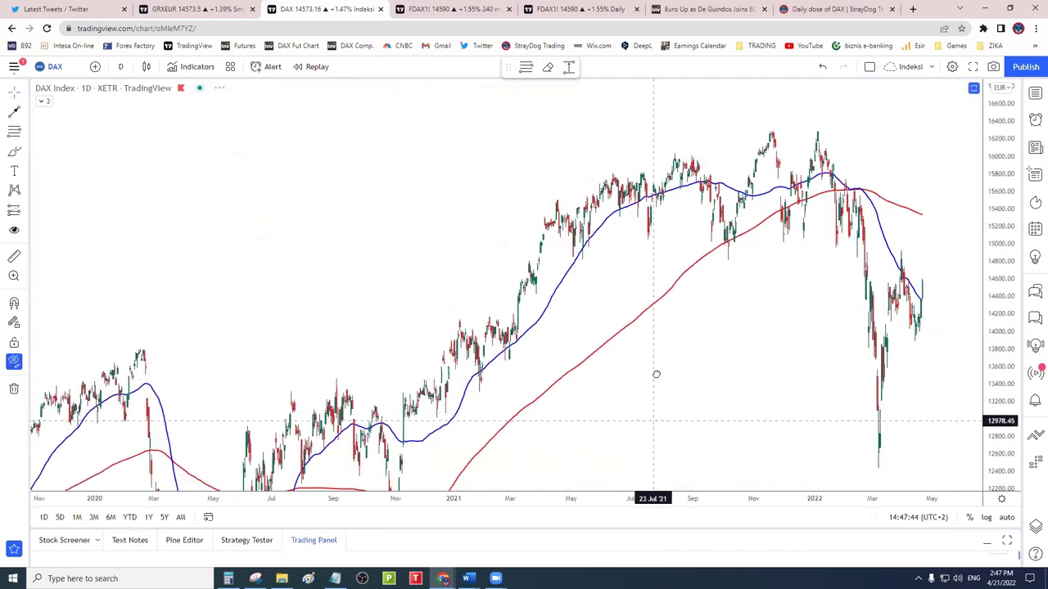
pyautogui.scroll(-3, 1013, 163)
pyautogui.moveTo(765, 358); pyautogui.dragTo(742, 353)
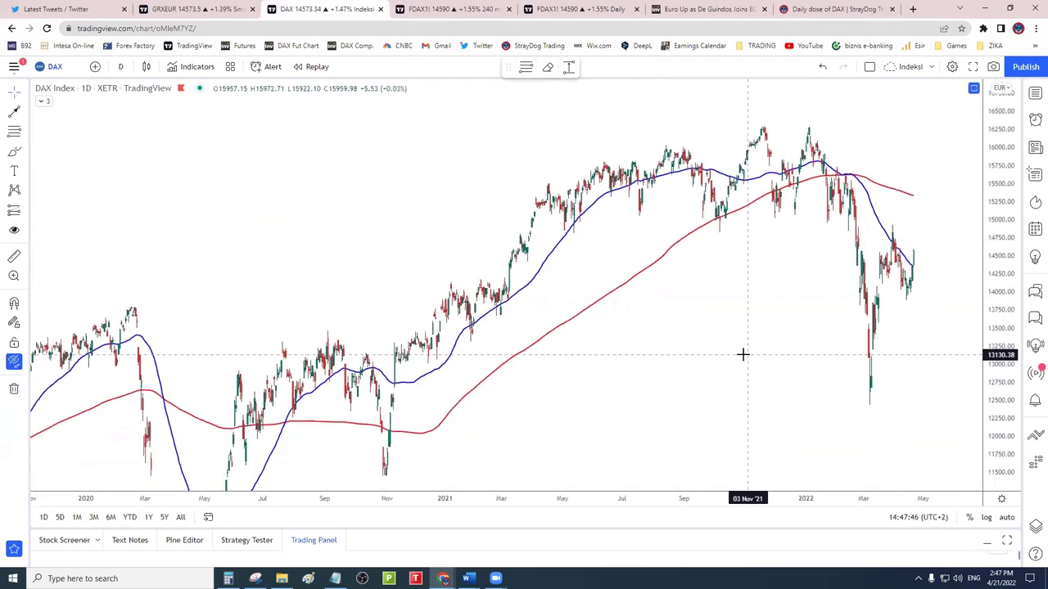
pyautogui.scroll(4, 736, 359)
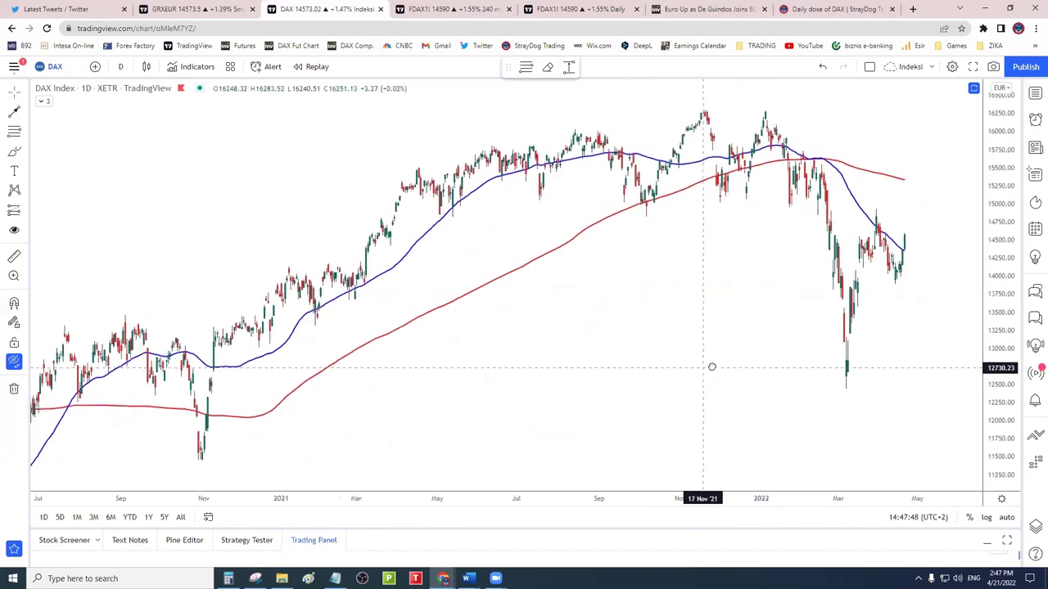
pyautogui.scroll(2, 727, 377)
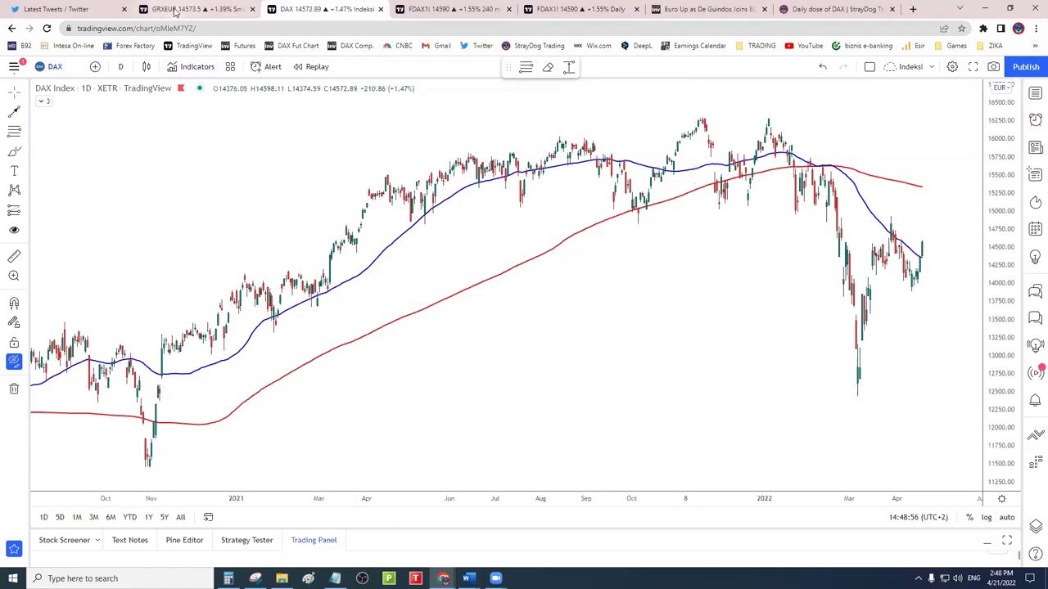
pyautogui.click(193, 8)
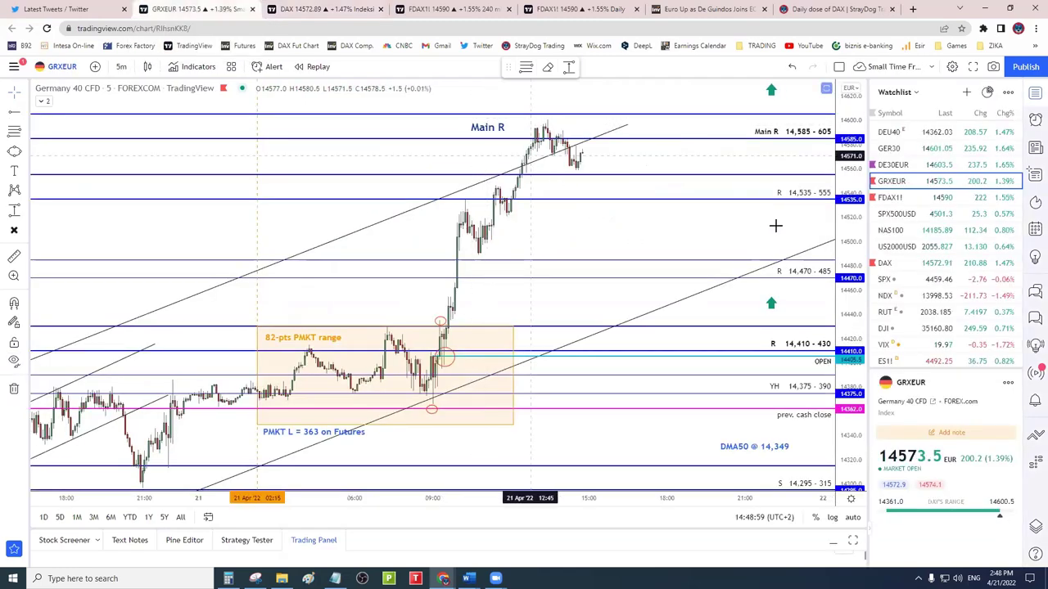
pyautogui.click(900, 199)
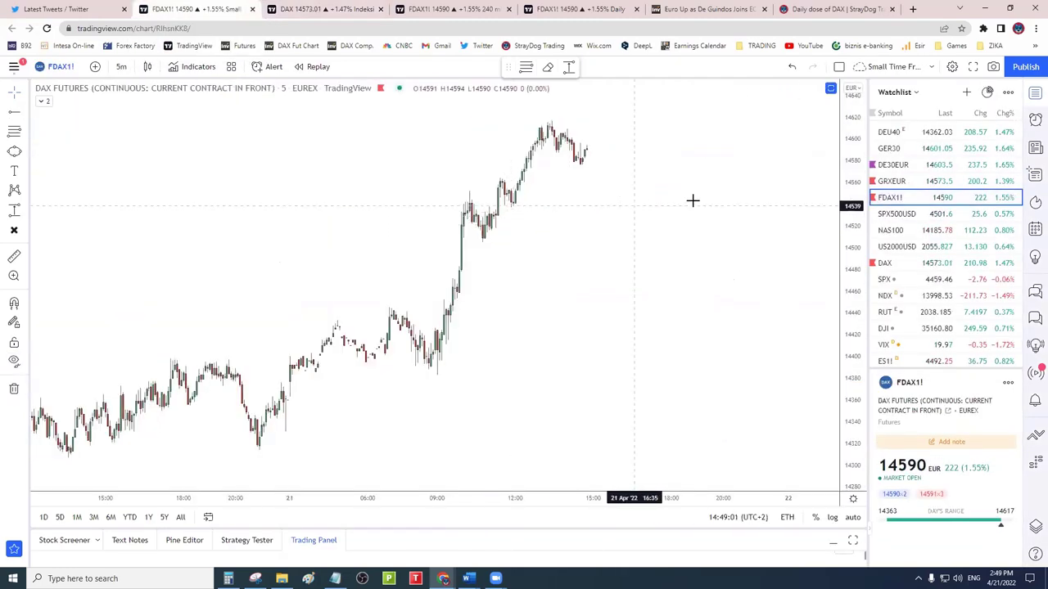
pyautogui.scroll(-1, 708, 194)
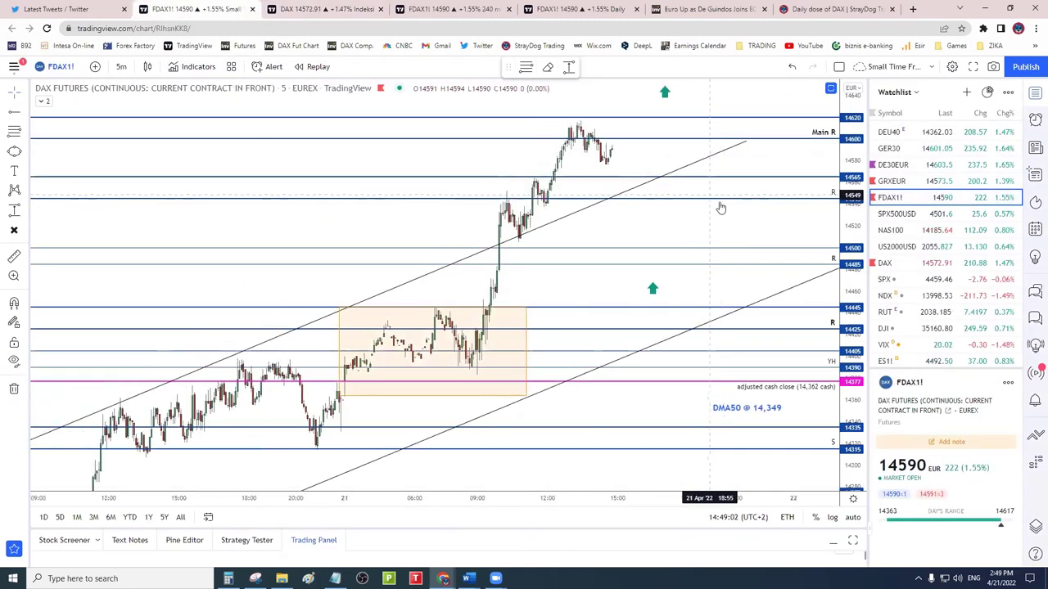
pyautogui.click(1034, 95)
pyautogui.scroll(-1, 933, 225)
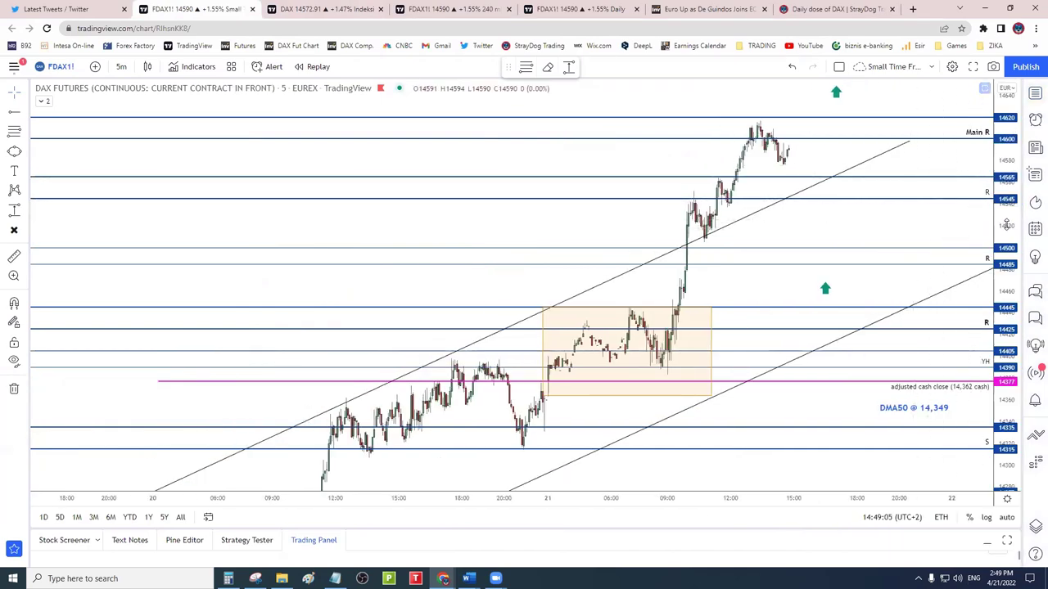
pyautogui.moveTo(901, 229); pyautogui.dragTo(882, 226)
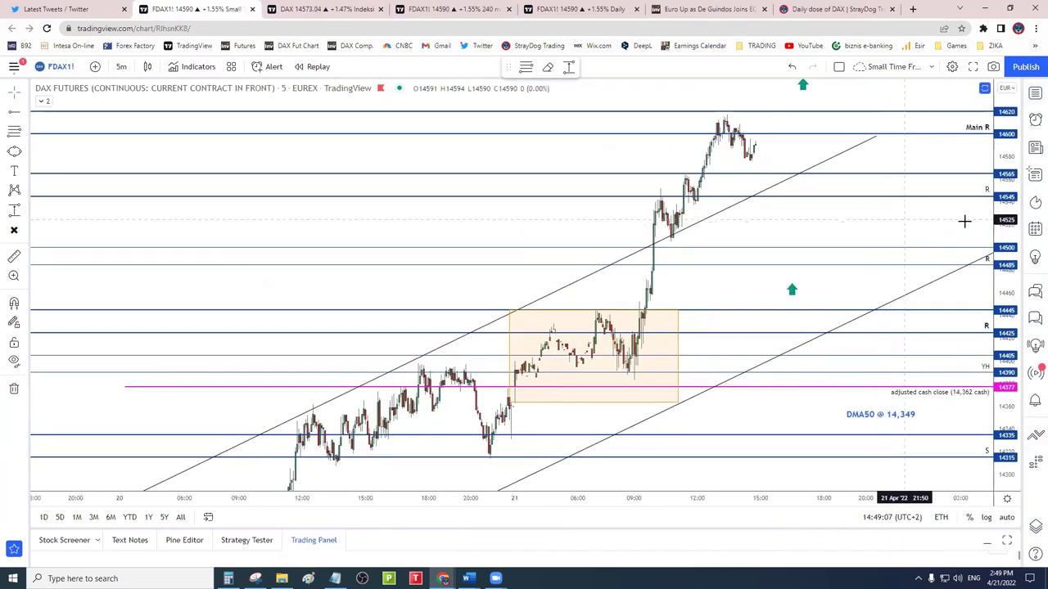
pyautogui.moveTo(1004, 210); pyautogui.dragTo(945, 227)
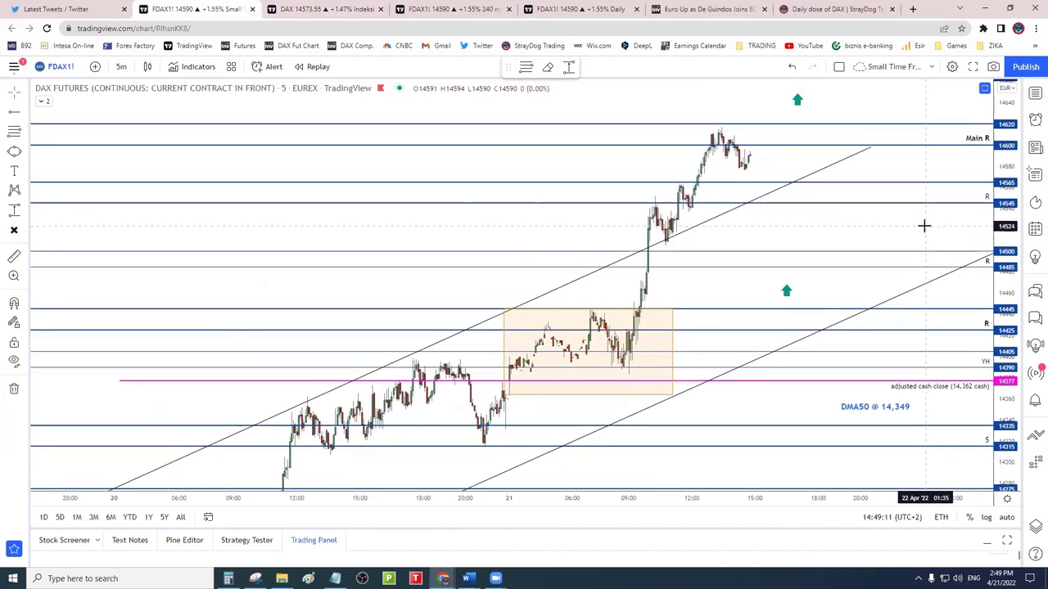
pyautogui.click(588, 308)
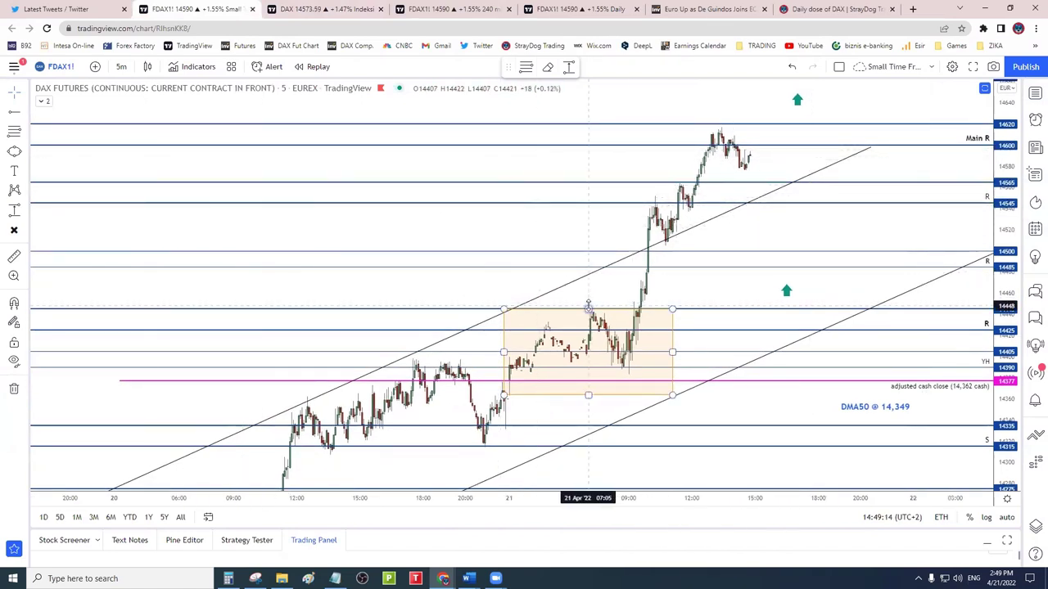
pyautogui.click(485, 438)
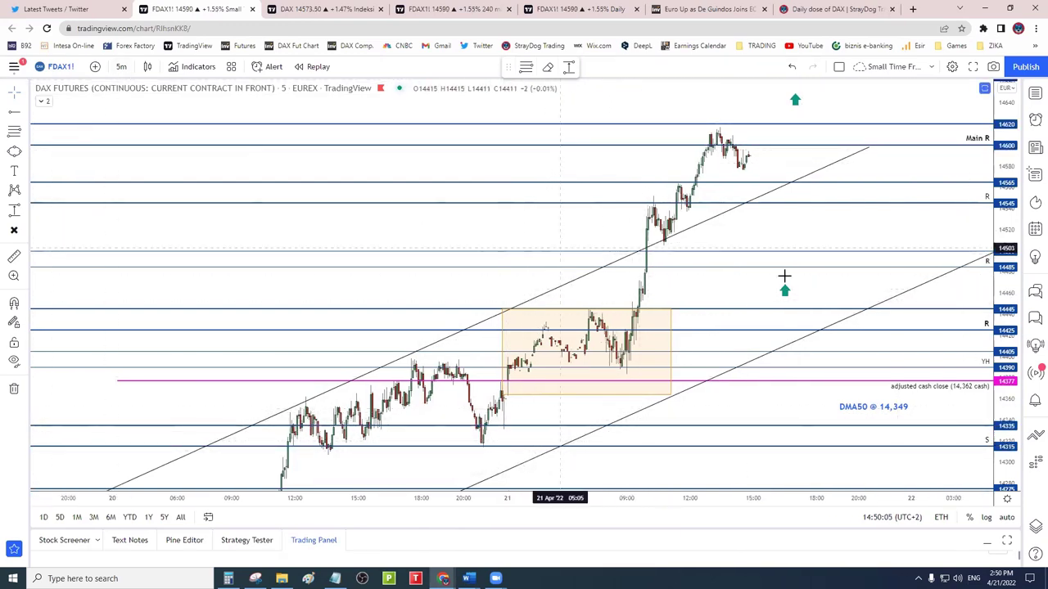
pyautogui.scroll(5, 712, 276)
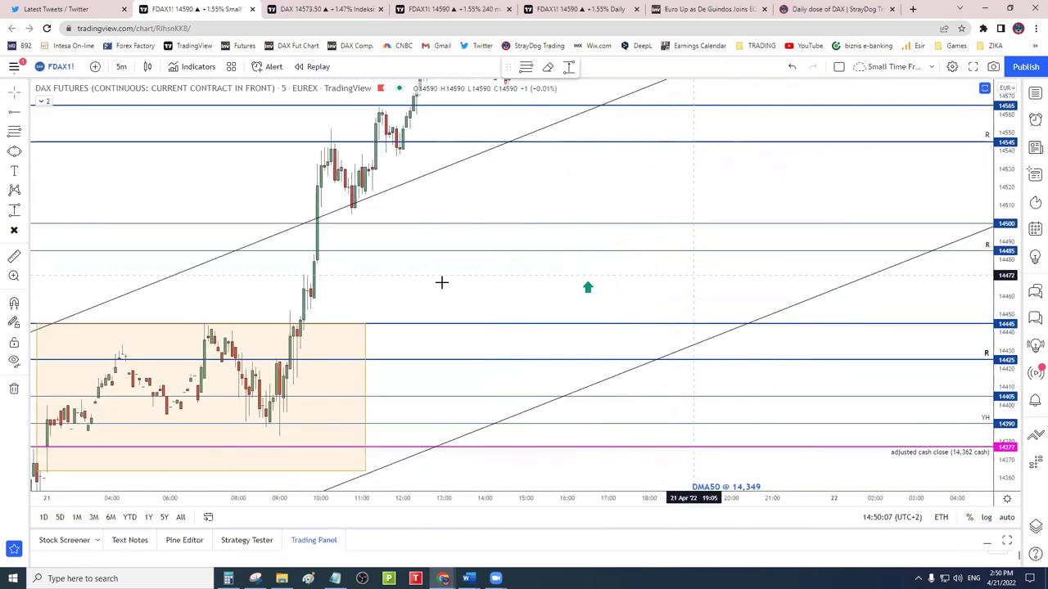
pyautogui.moveTo(441, 282)
pyautogui.mouseDown()
pyautogui.moveTo(705, 256)
pyautogui.moveTo(893, 215)
pyautogui.mouseUp()
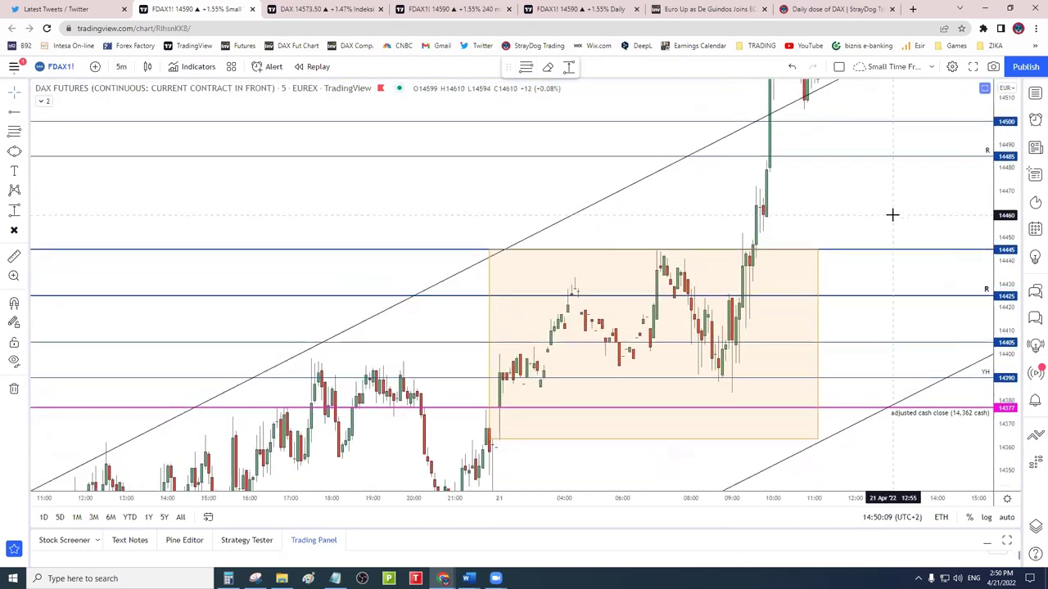
pyautogui.scroll(2, 884, 215)
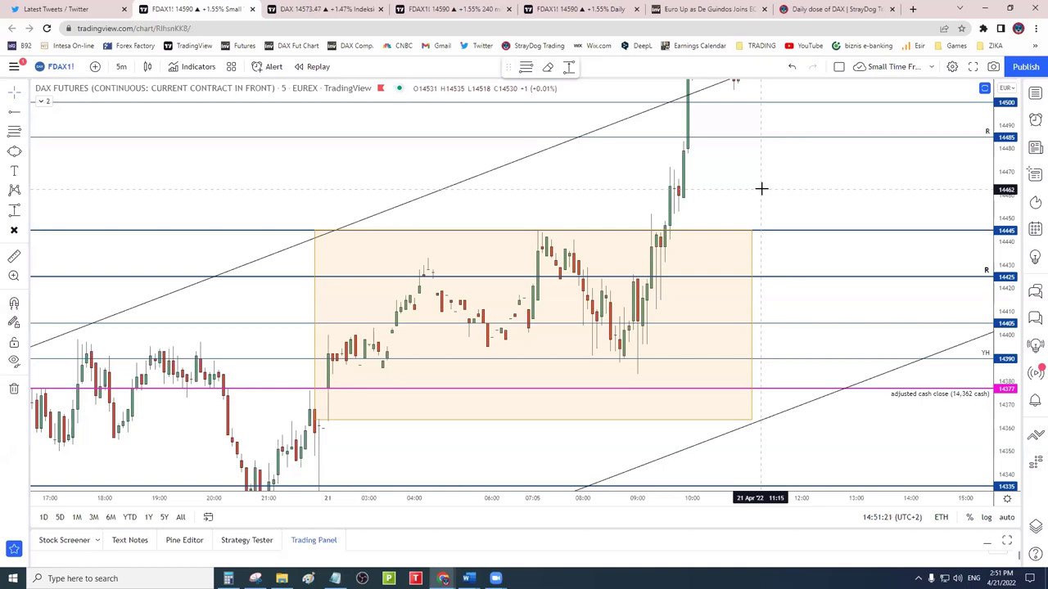
pyautogui.scroll(-2, 818, 180)
pyautogui.scroll(-2, 884, 213)
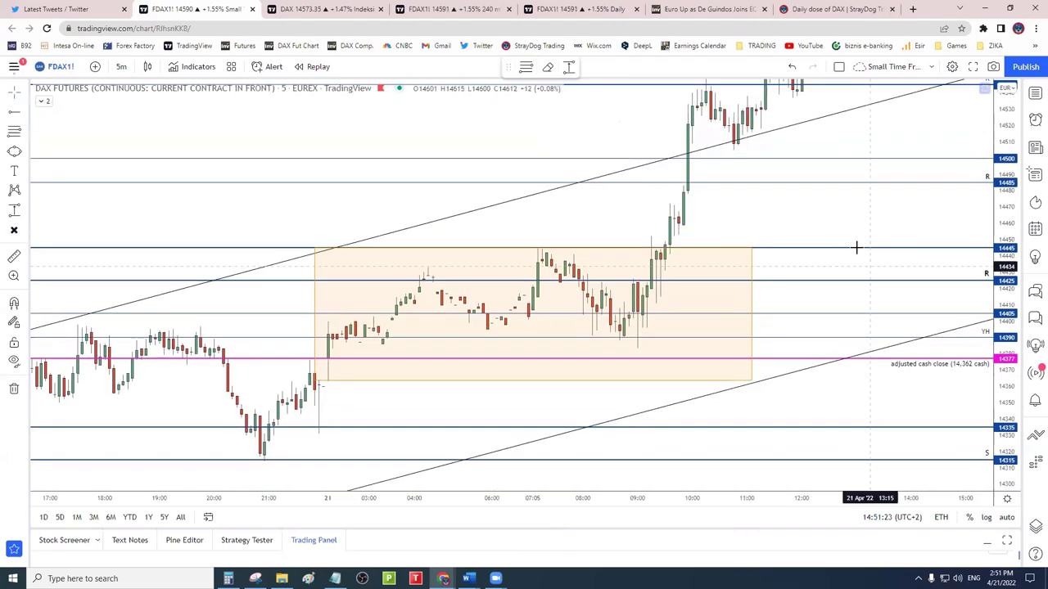
pyautogui.scroll(1, 909, 219)
pyautogui.moveTo(909, 220); pyautogui.dragTo(764, 257)
pyautogui.scroll(-1, 831, 210)
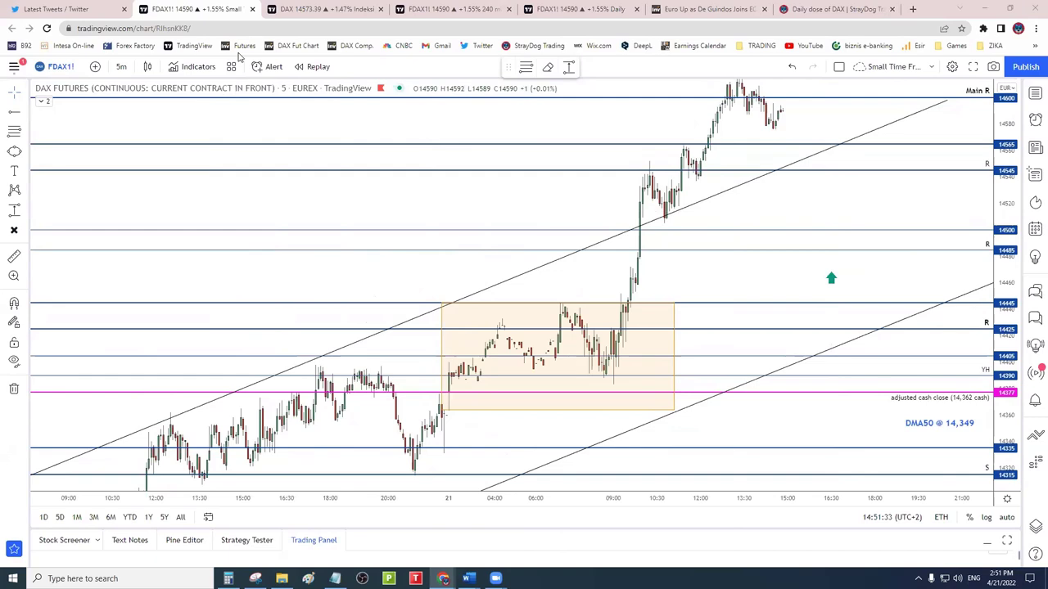
# - Switch to the DAX Index daily chart, leaving empty space right of the latest bars
pyautogui.click(325, 9)
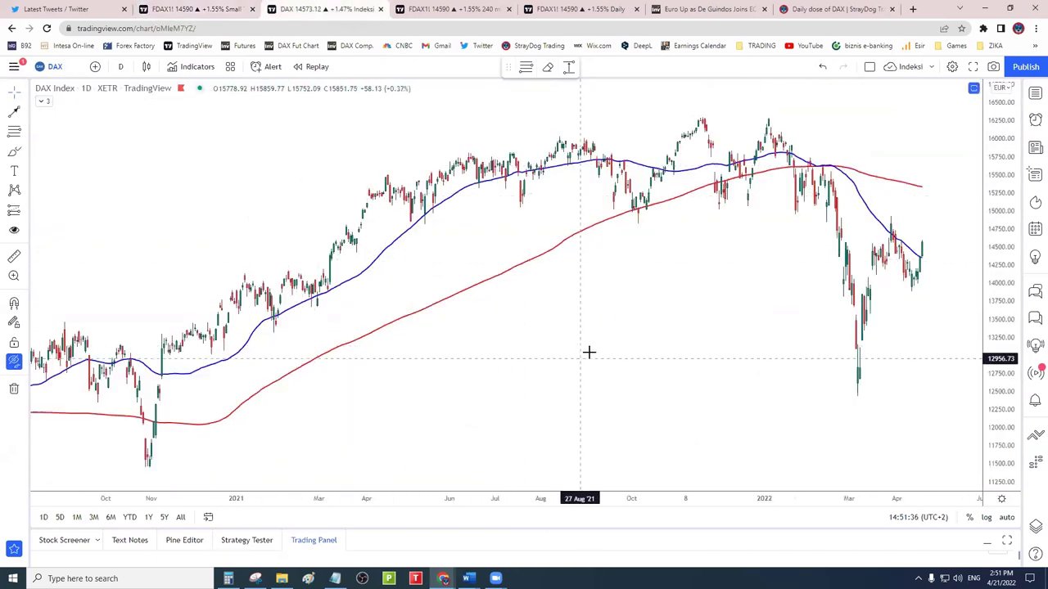
pyautogui.moveTo(585, 353); pyautogui.dragTo(235, 362)
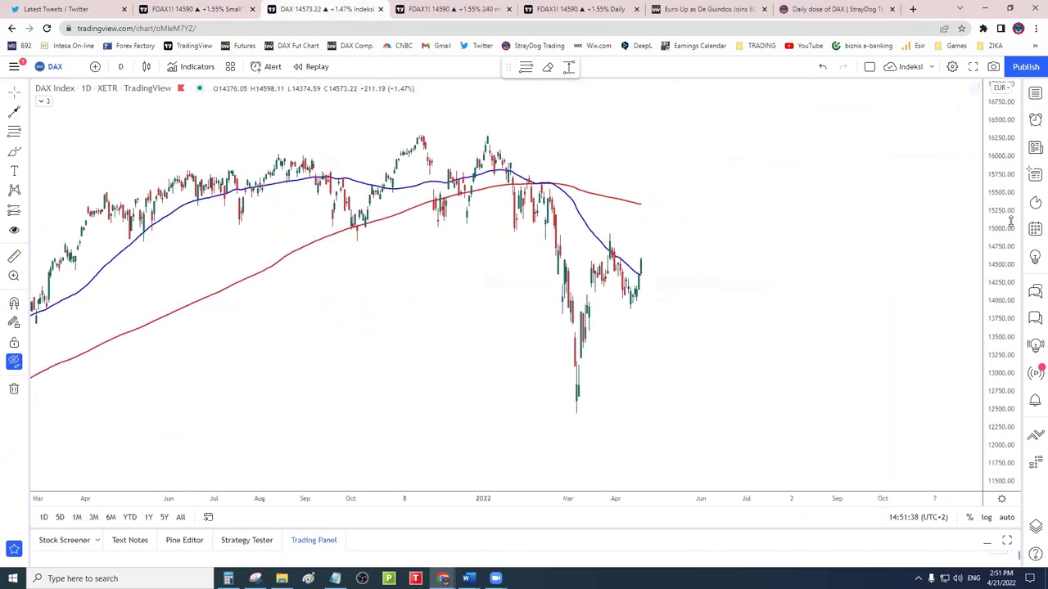
pyautogui.scroll(3, 891, 262)
pyautogui.scroll(-4, 801, 271)
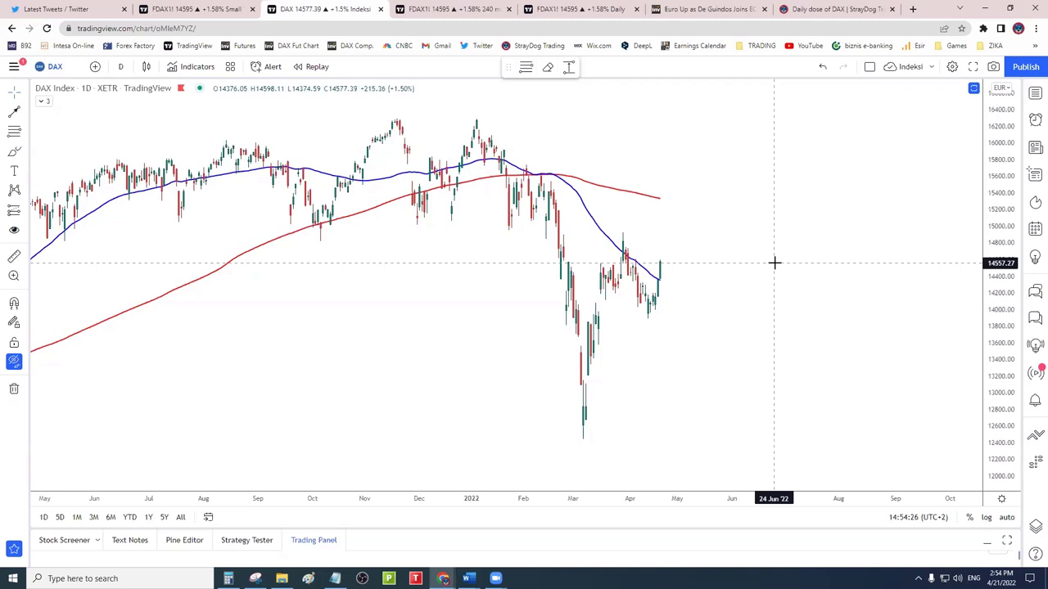
# - Show the drawings, nudge the StrayDogTrading.com label slightly right, and open the watchlist
pyautogui.click(14, 361)
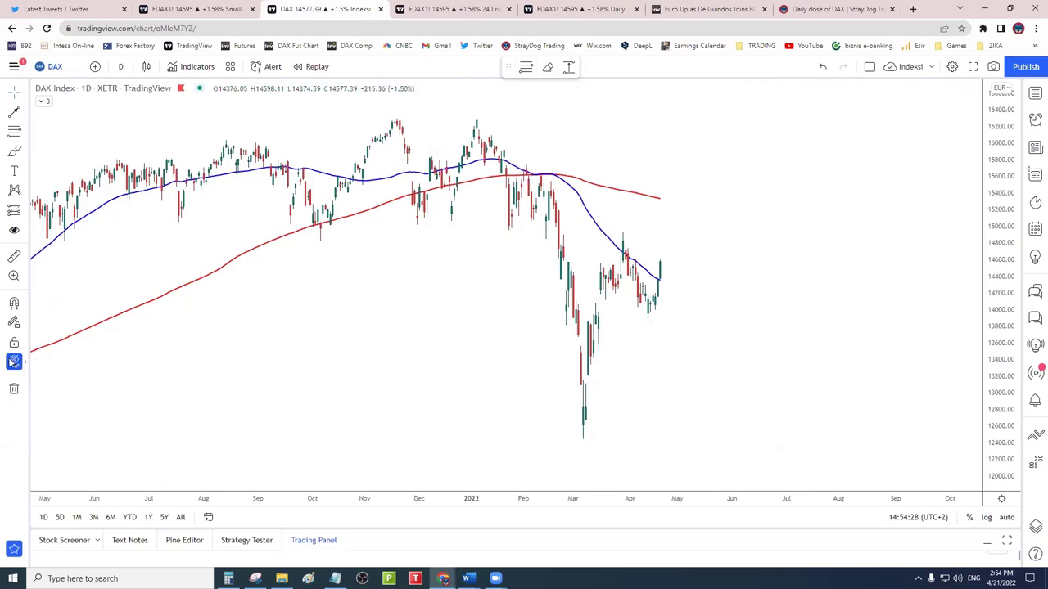
pyautogui.scroll(-1, 218, 286)
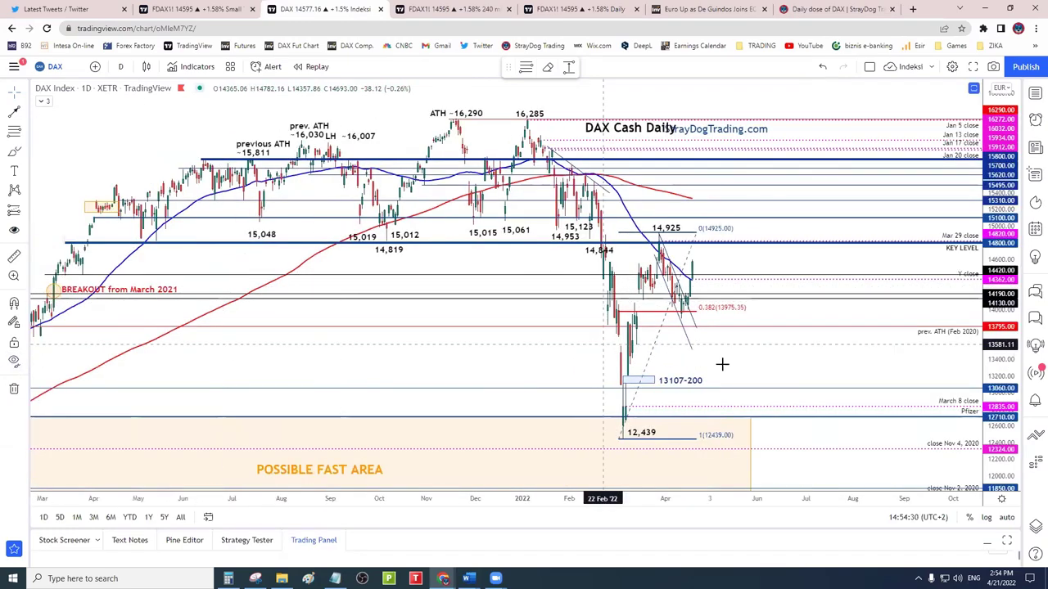
pyautogui.hscroll(1, 746, 361)
pyautogui.scroll(1, 746, 358)
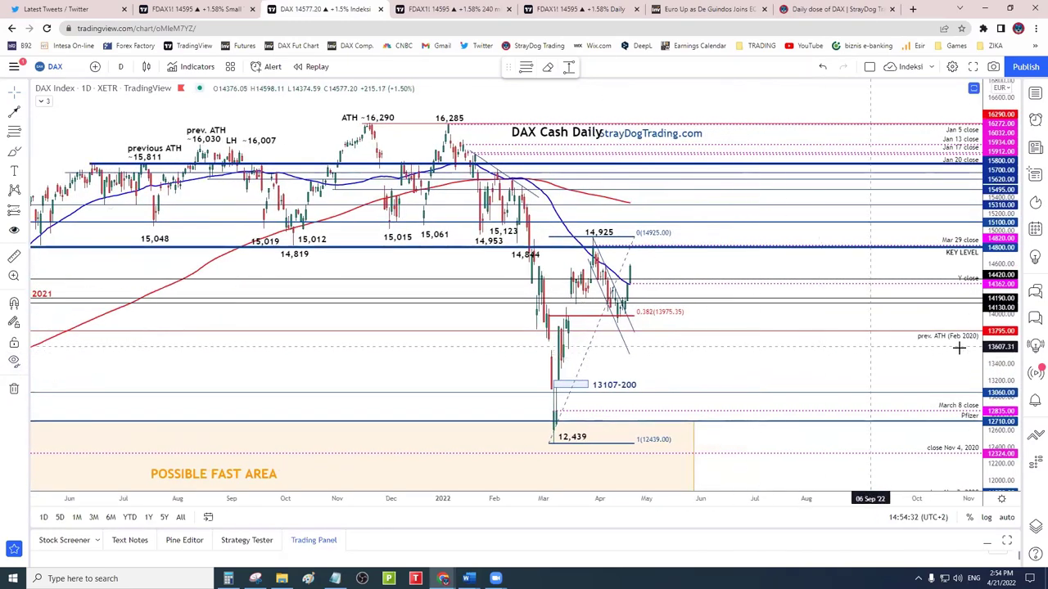
pyautogui.scroll(1, 1005, 348)
pyautogui.scroll(1, 777, 382)
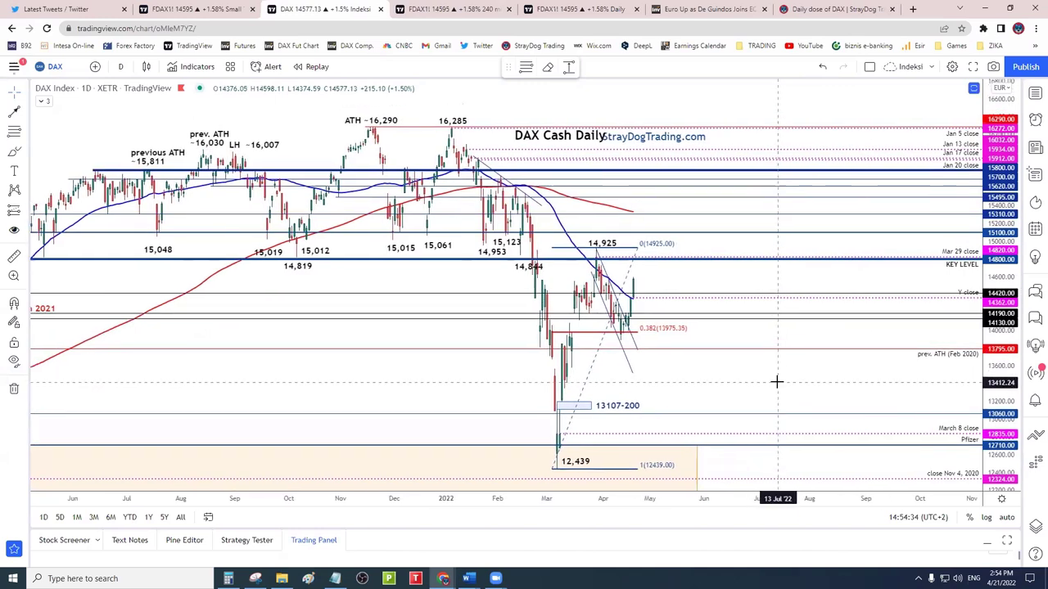
pyautogui.moveTo(624, 138); pyautogui.dragTo(633, 138)
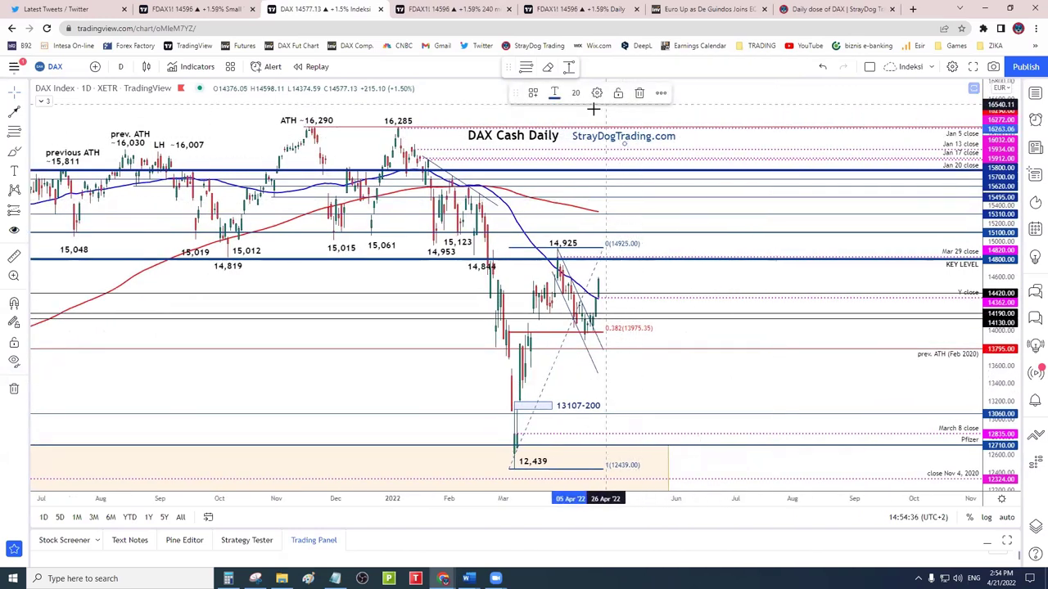
pyautogui.click(460, 110)
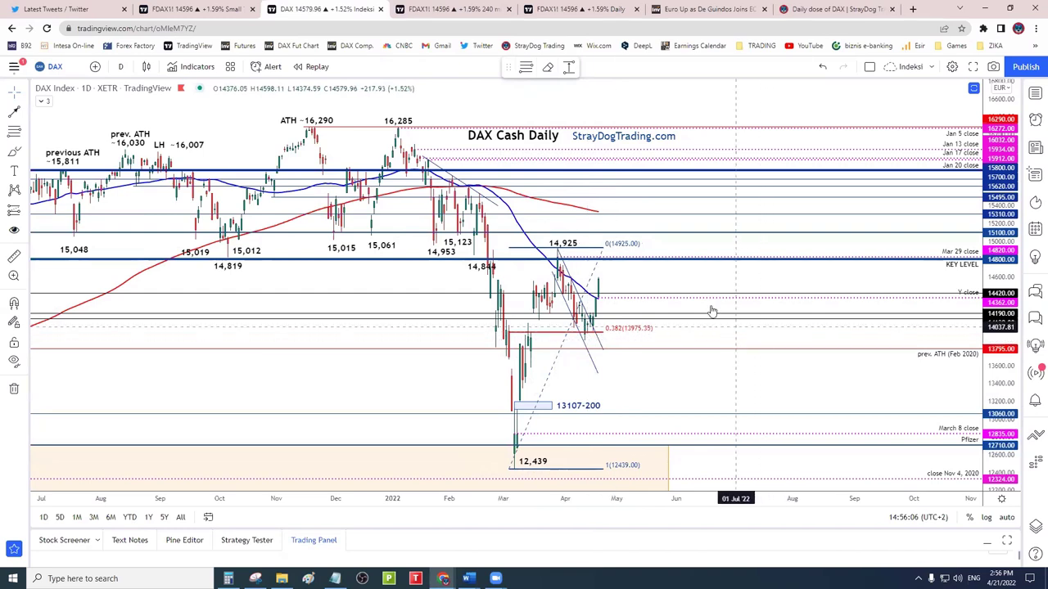
pyautogui.scroll(-3, 704, 272)
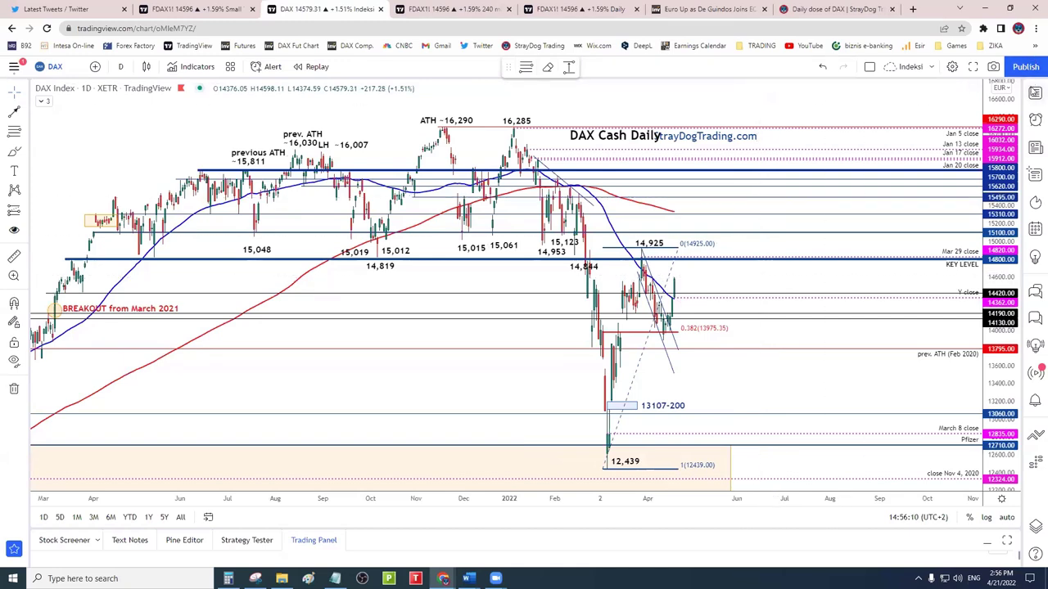
pyautogui.click(1036, 94)
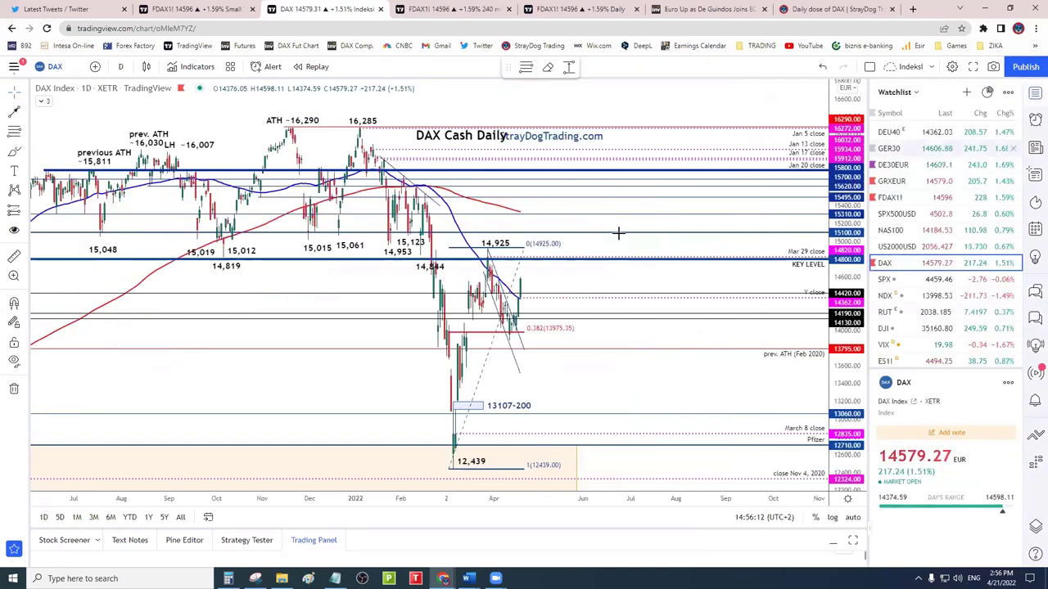
# - Split into the two-chart side-by-side layout and reload DAX into the left pane
pyautogui.click(869, 68)
pyautogui.click(887, 113)
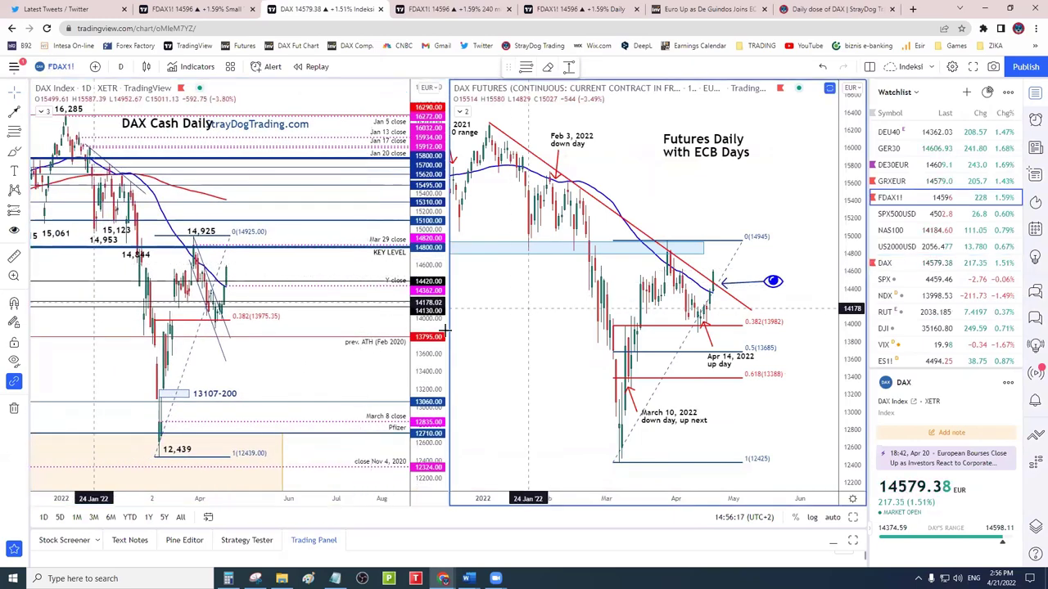
pyautogui.click(525, 316)
pyautogui.click(374, 279)
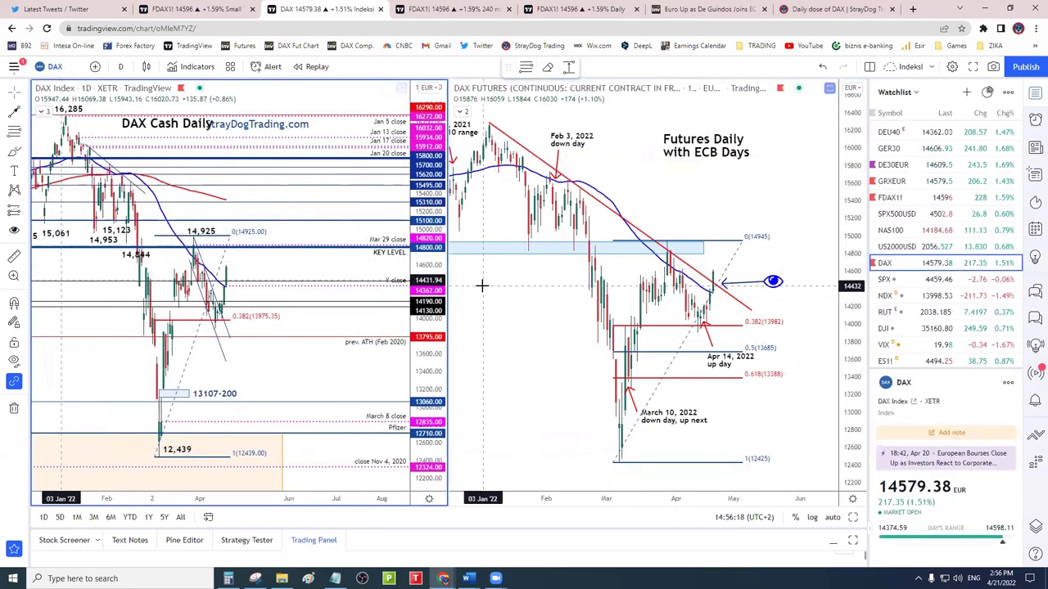
pyautogui.press('Down')
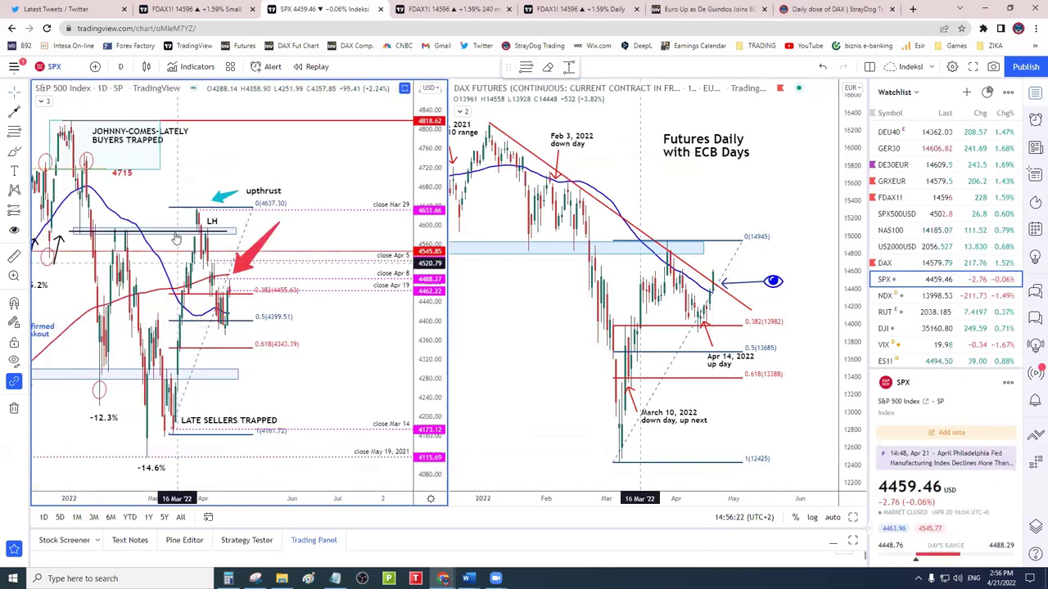
pyautogui.click(899, 269)
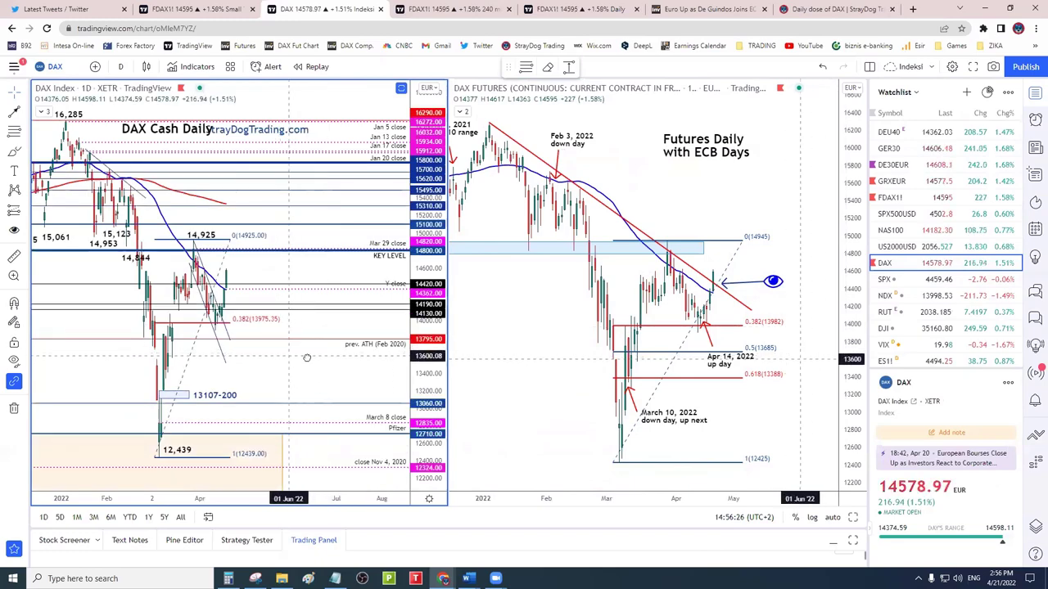
# - Close the watchlist and pan both charts back to November, showing the 16,290 high
pyautogui.moveTo(305, 355); pyautogui.dragTo(330, 357)
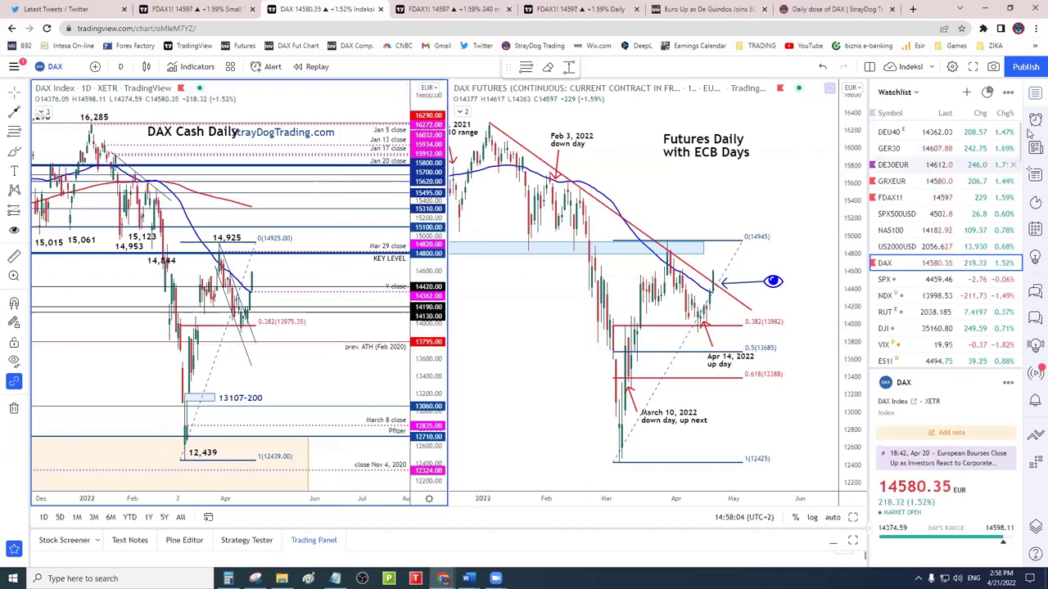
pyautogui.click(1034, 95)
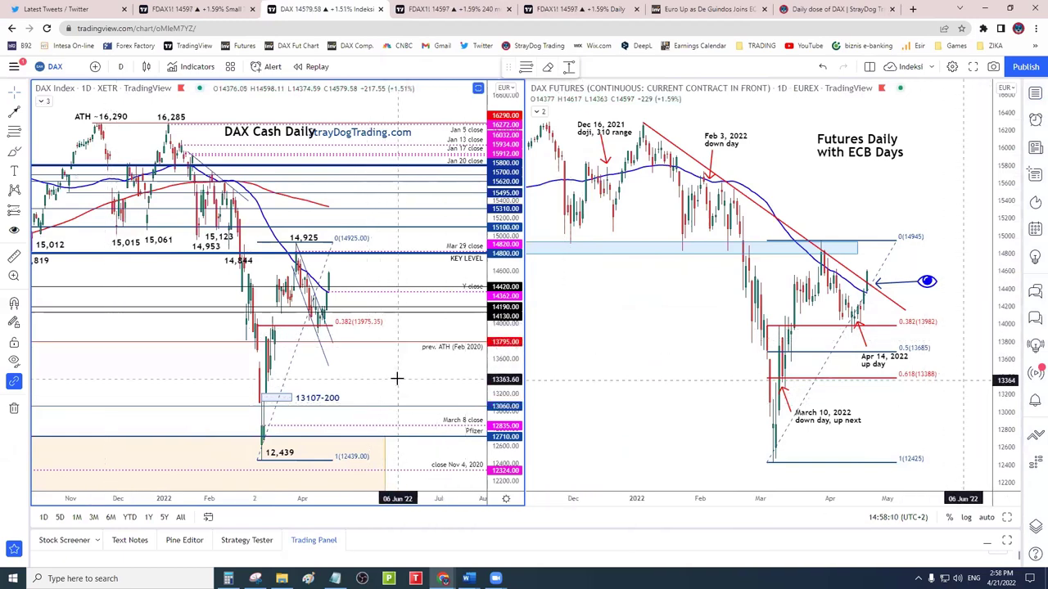
pyautogui.scroll(2, 393, 377)
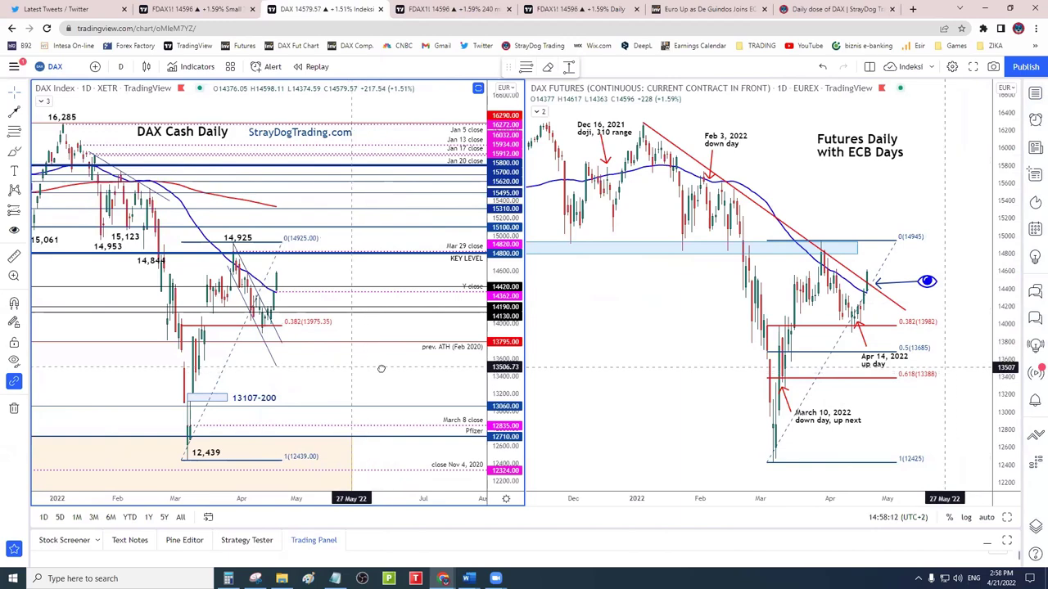
pyautogui.hscroll(-5, 384, 368)
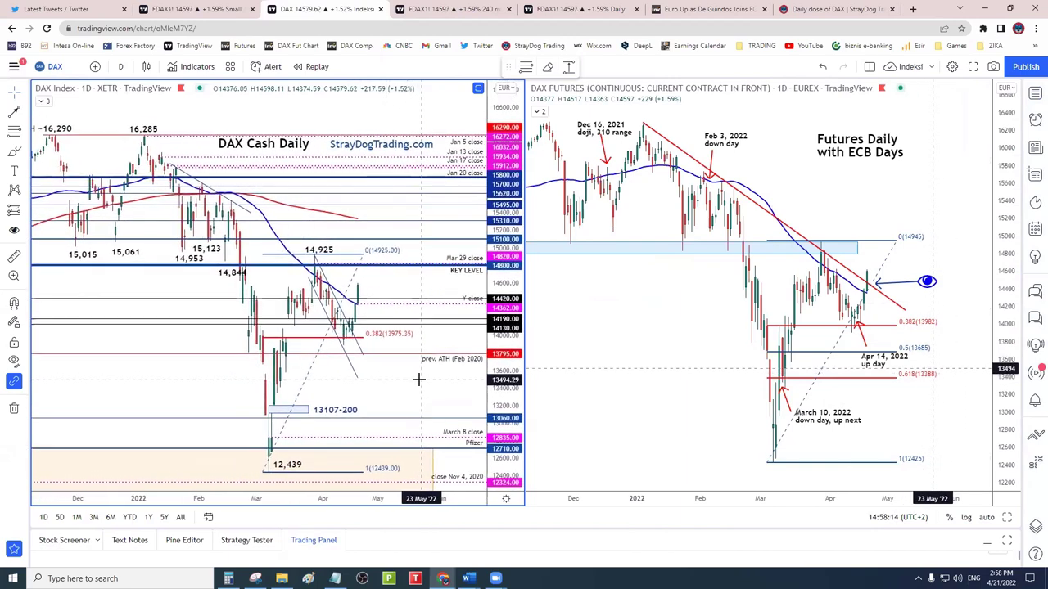
pyautogui.hscroll(3, 413, 361)
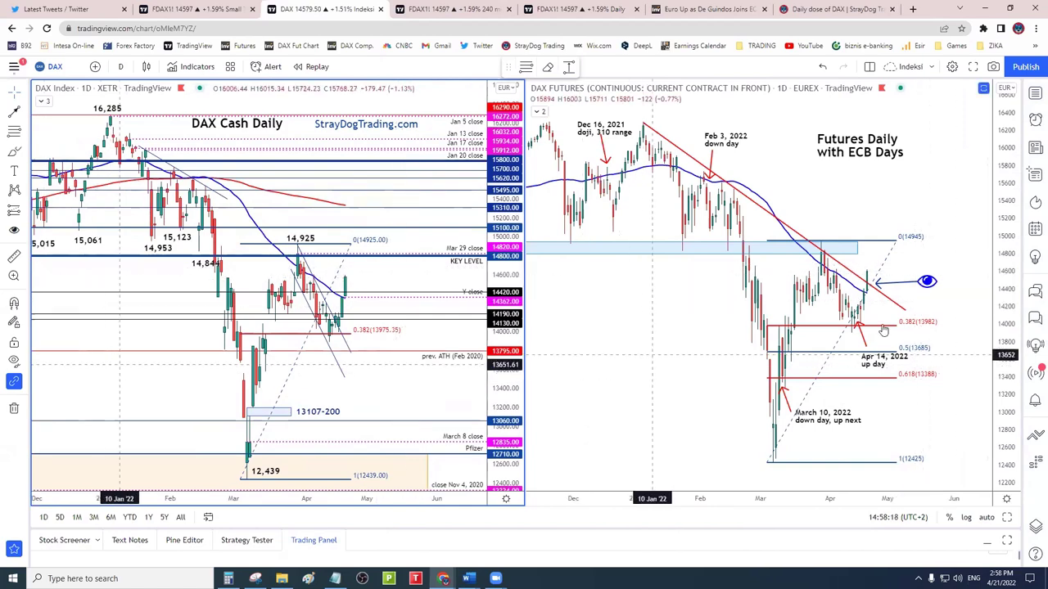
pyautogui.moveTo(939, 327); pyautogui.dragTo(974, 327)
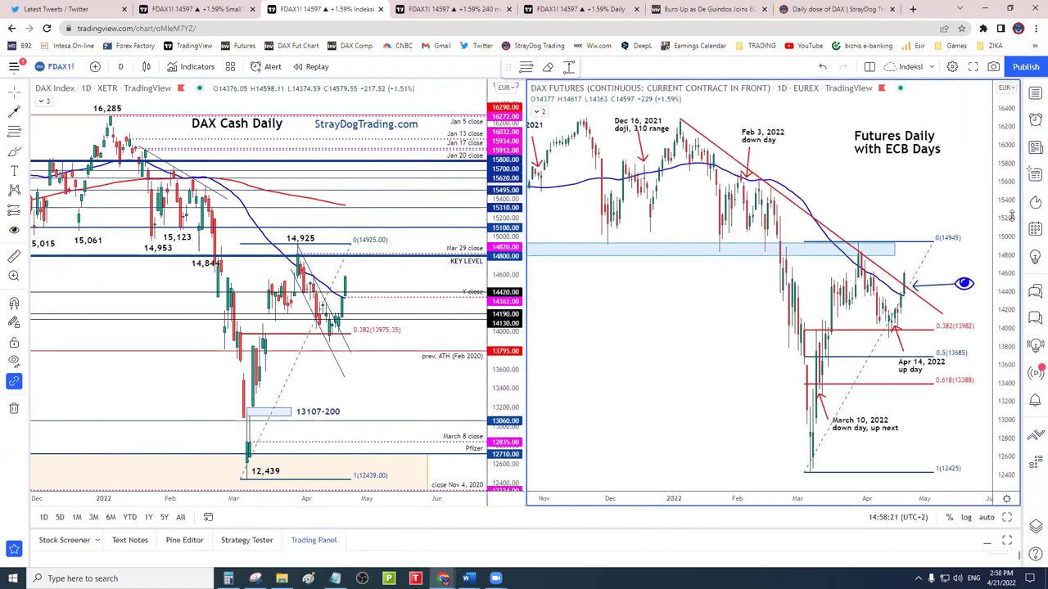
pyautogui.scroll(-4, 952, 197)
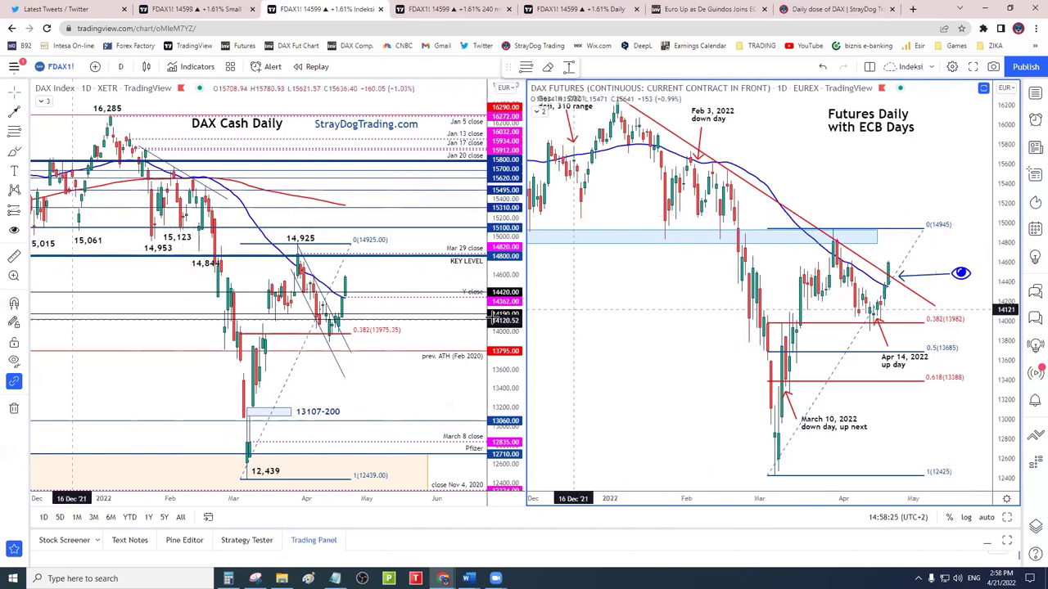
pyautogui.scroll(-1, 391, 277)
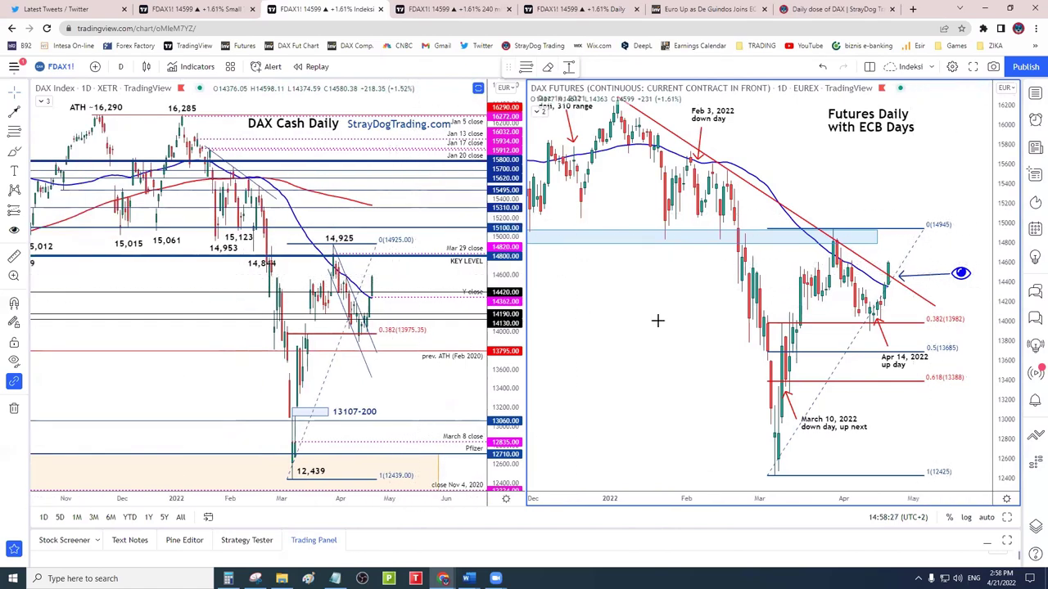
# - Switch to the single-chart layout and hide all drawn levels and annotations
pyautogui.click(869, 67)
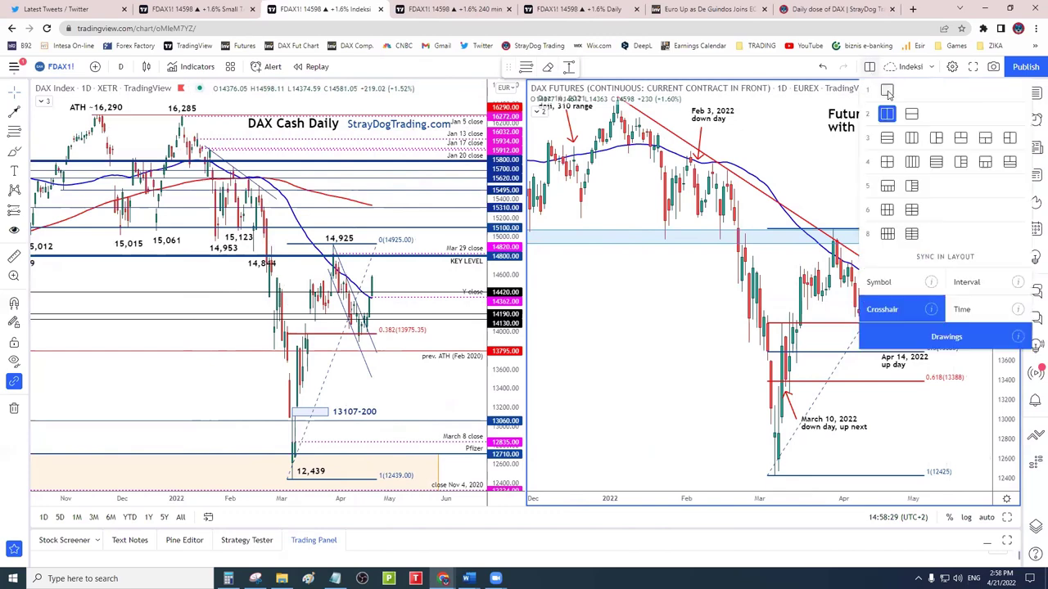
pyautogui.click(867, 121)
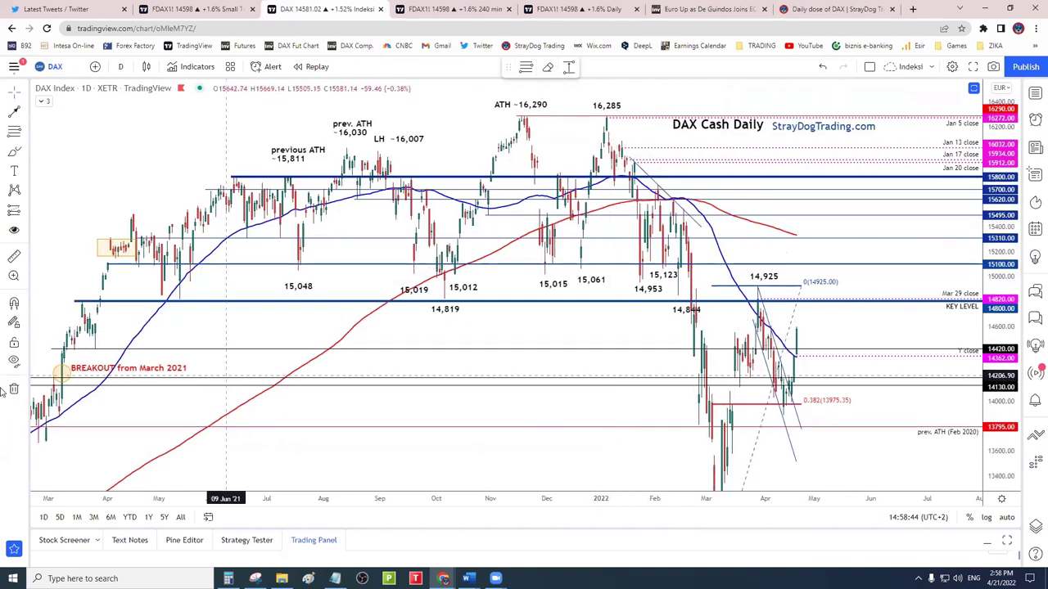
pyautogui.click(14, 362)
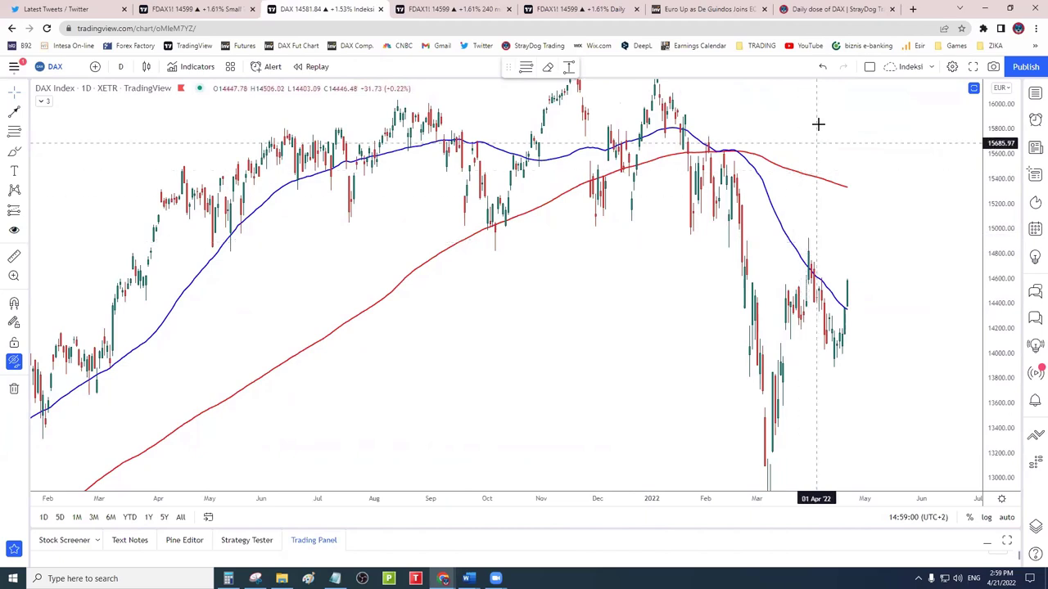
# - Reposition and auto-fit the price scale so the peaks and March low near 12,400 show
pyautogui.moveTo(819, 122); pyautogui.dragTo(835, 173)
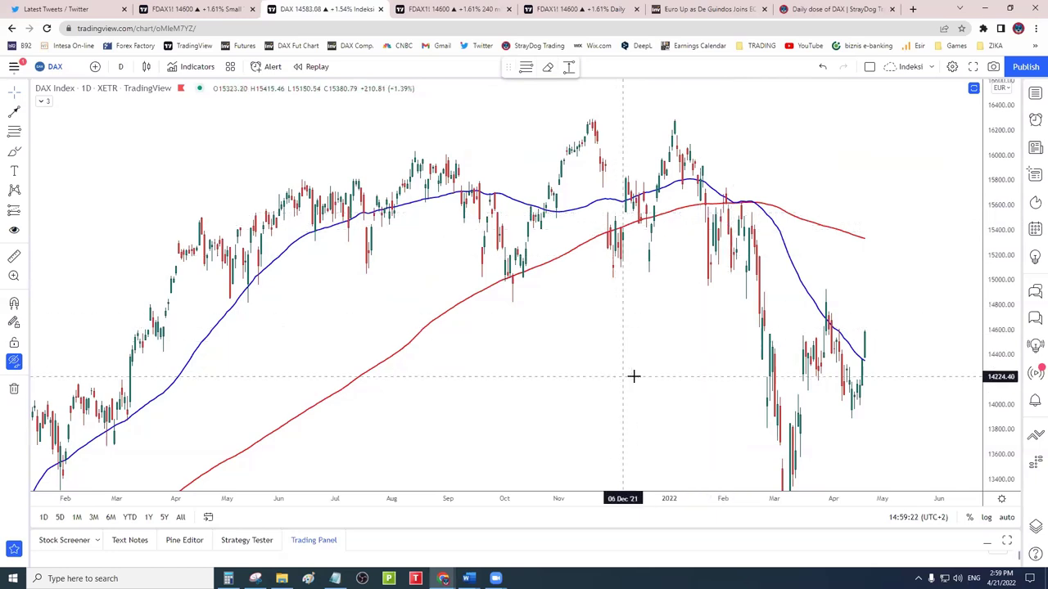
pyautogui.moveTo(631, 374); pyautogui.dragTo(631, 363)
pyautogui.hotkey('alt', 'r')
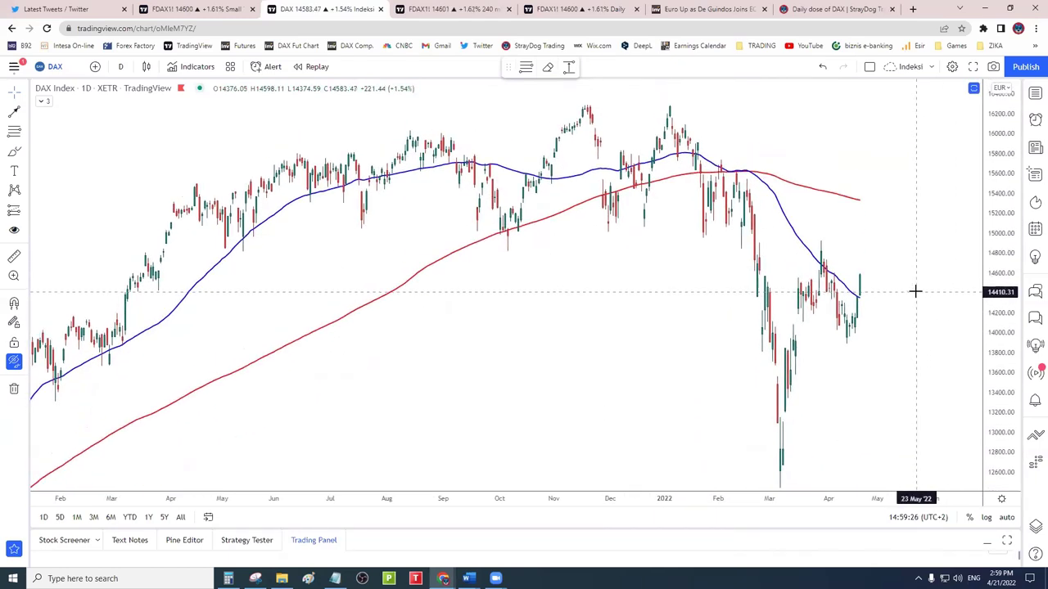
pyautogui.press('Left')
pyautogui.press('Left')
pyautogui.press('Left')
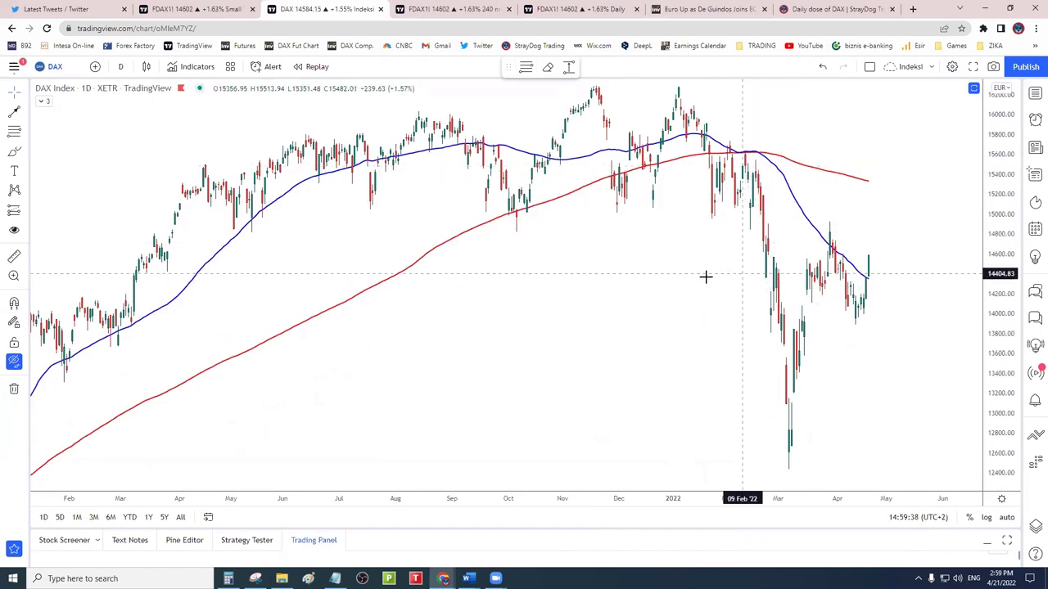
pyautogui.moveTo(705, 277); pyautogui.dragTo(710, 309)
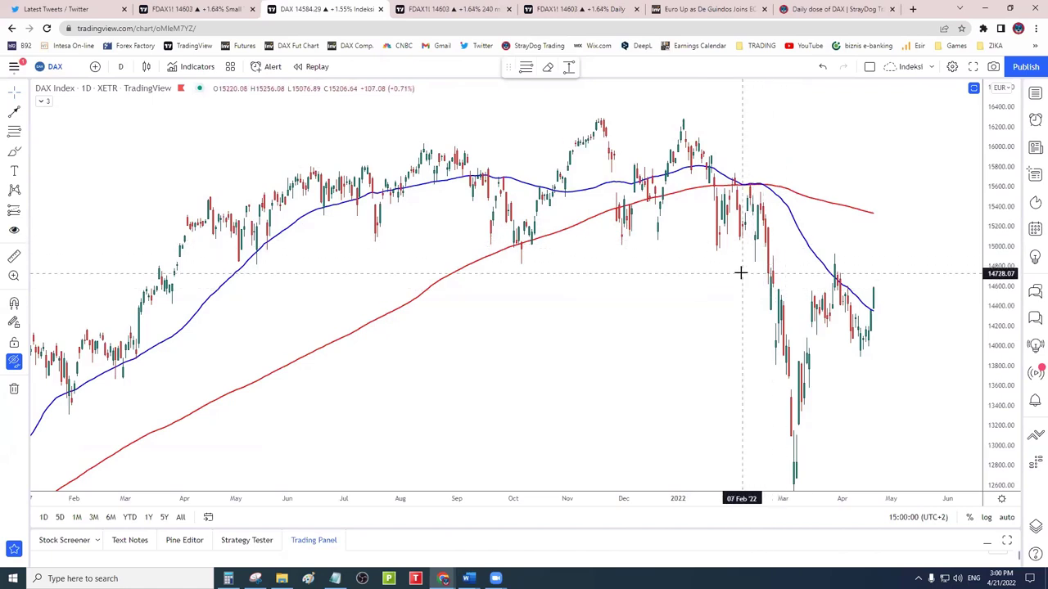
pyautogui.moveTo(726, 302); pyautogui.dragTo(725, 262)
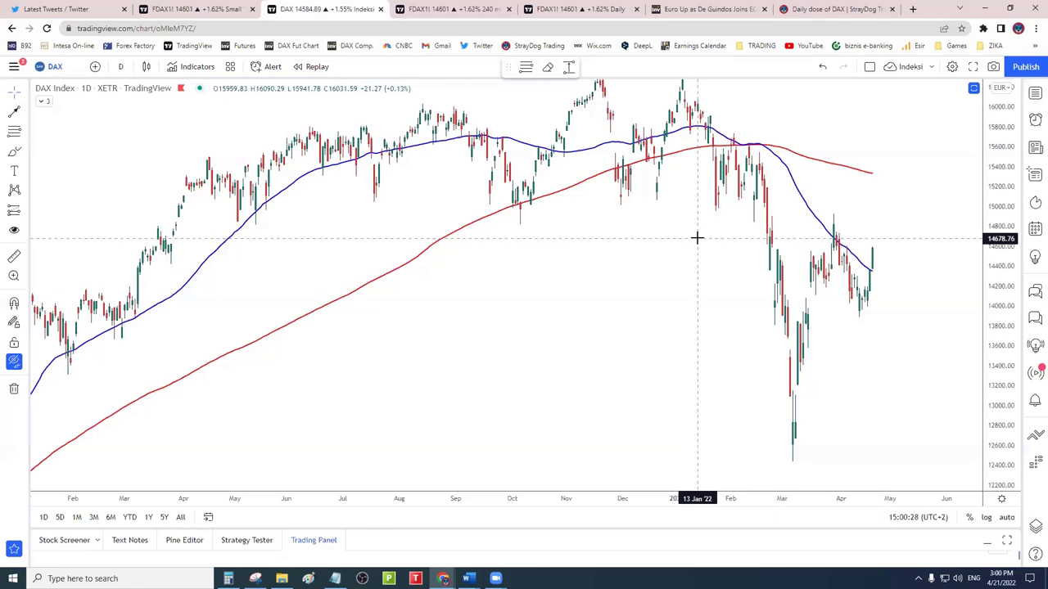
# - Zoom out horizontally so the chart spans December 2020 to April 2022
pyautogui.scroll(-3, 708, 260)
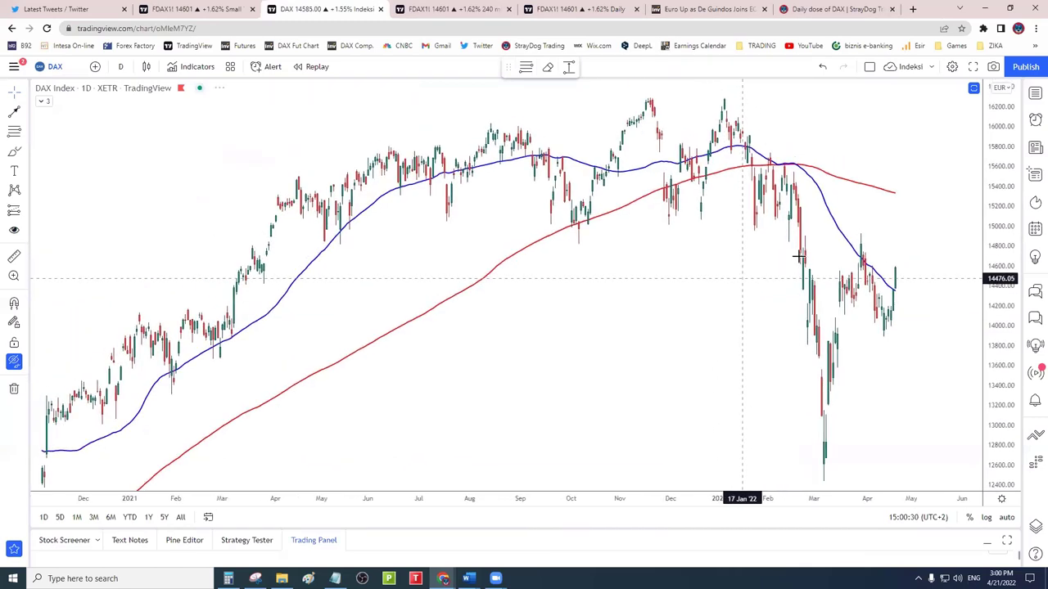